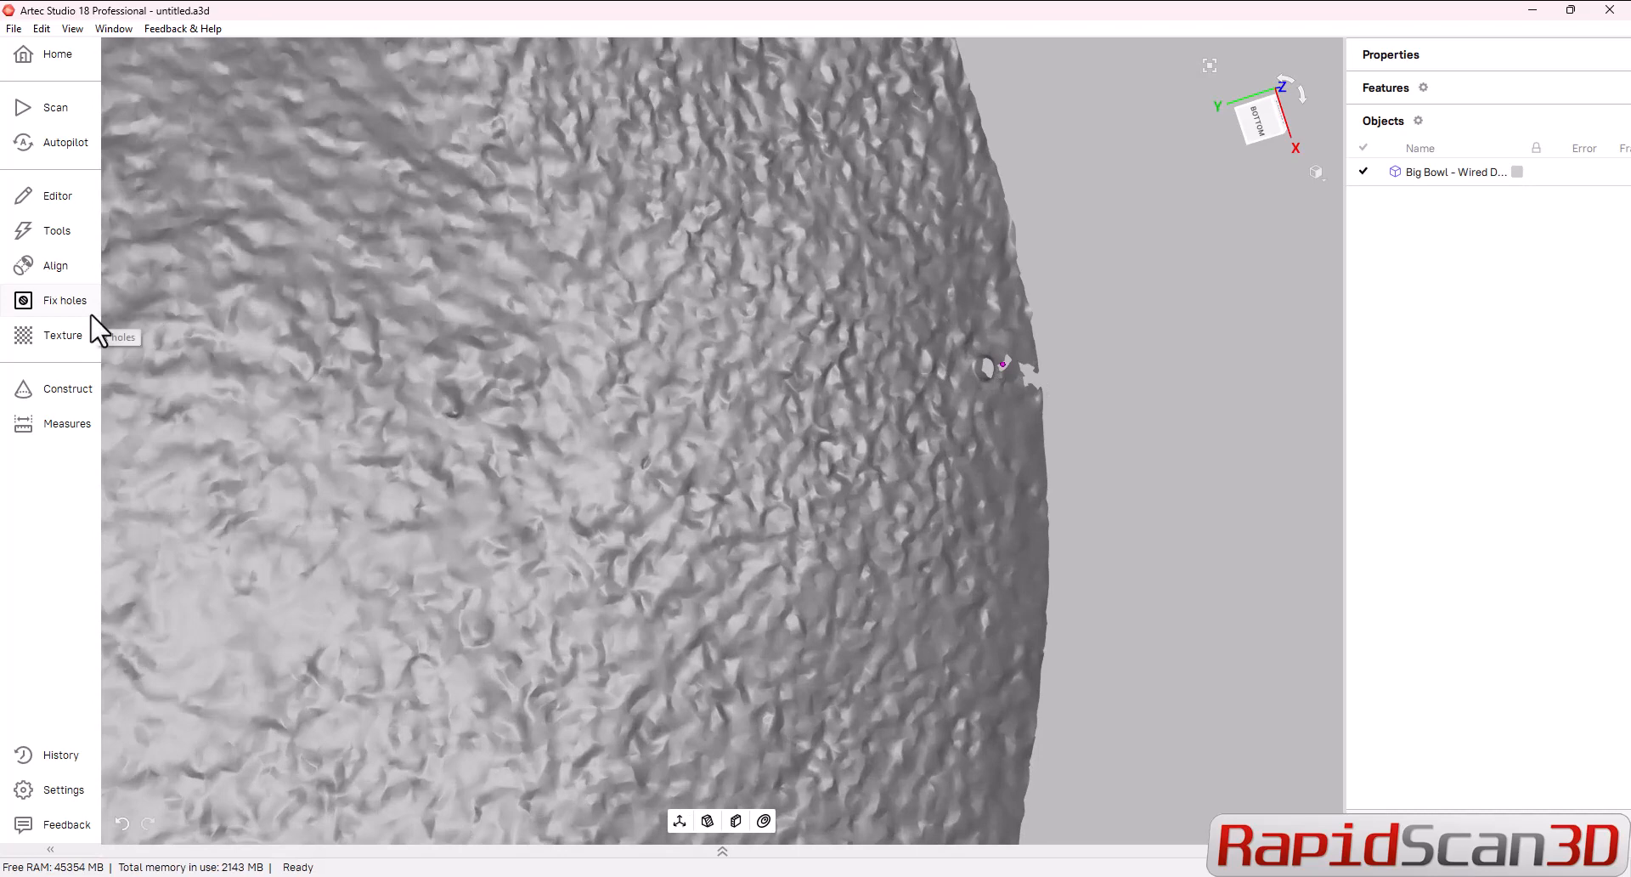
# Step: Fill the two small holes near the bowl's rim using the Smooth filling mode in Fix holes
pyautogui.click(80, 311)
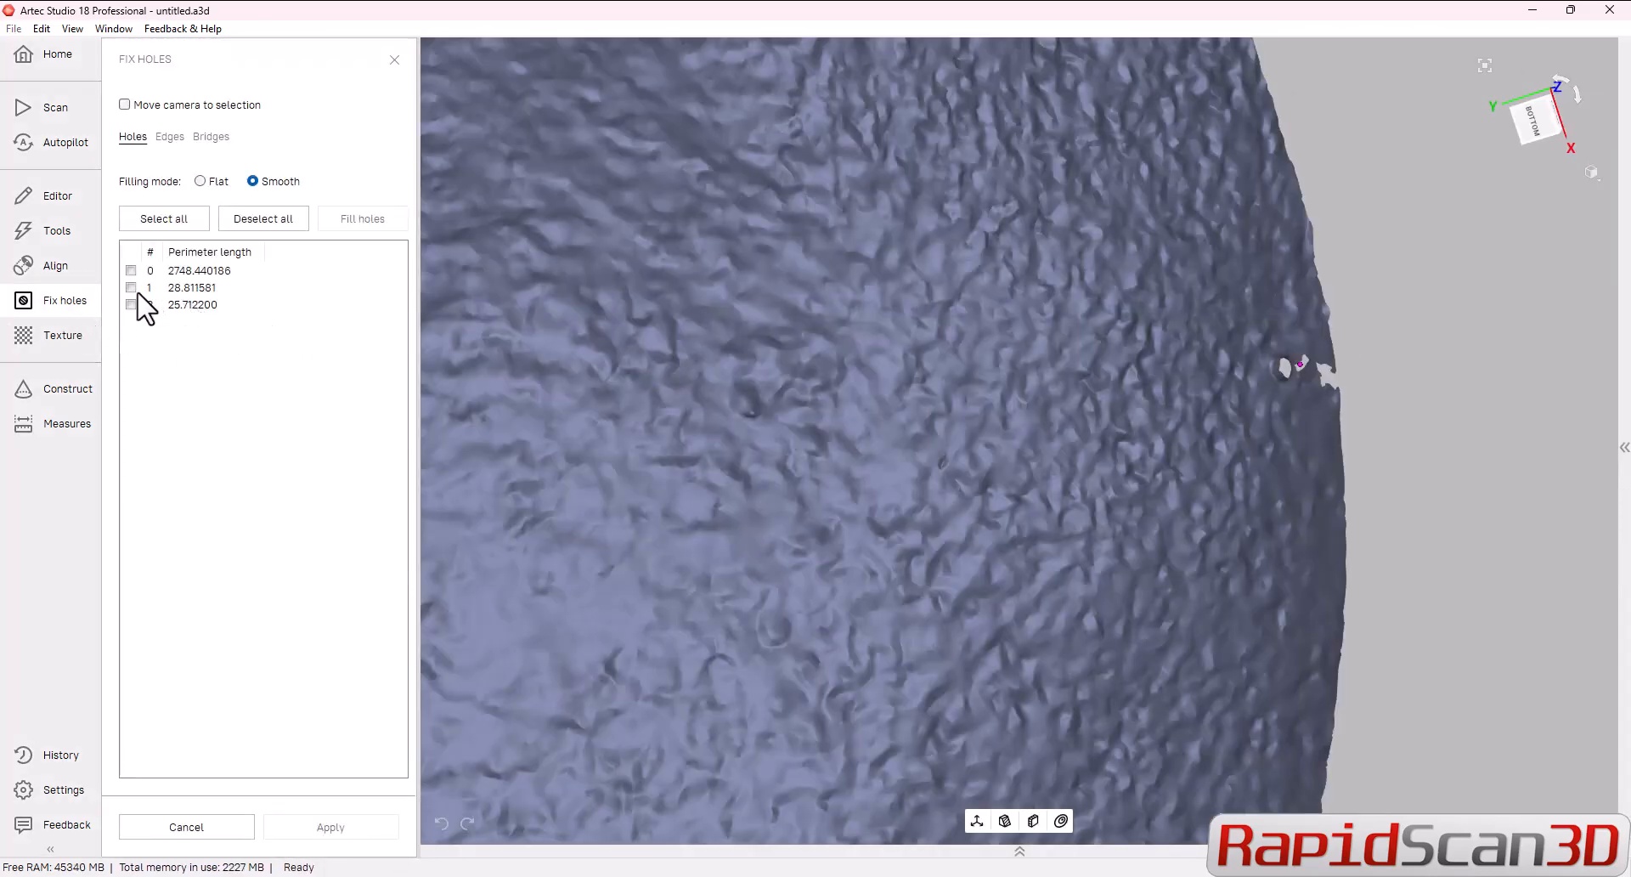
pyautogui.click(131, 287)
pyautogui.click(130, 304)
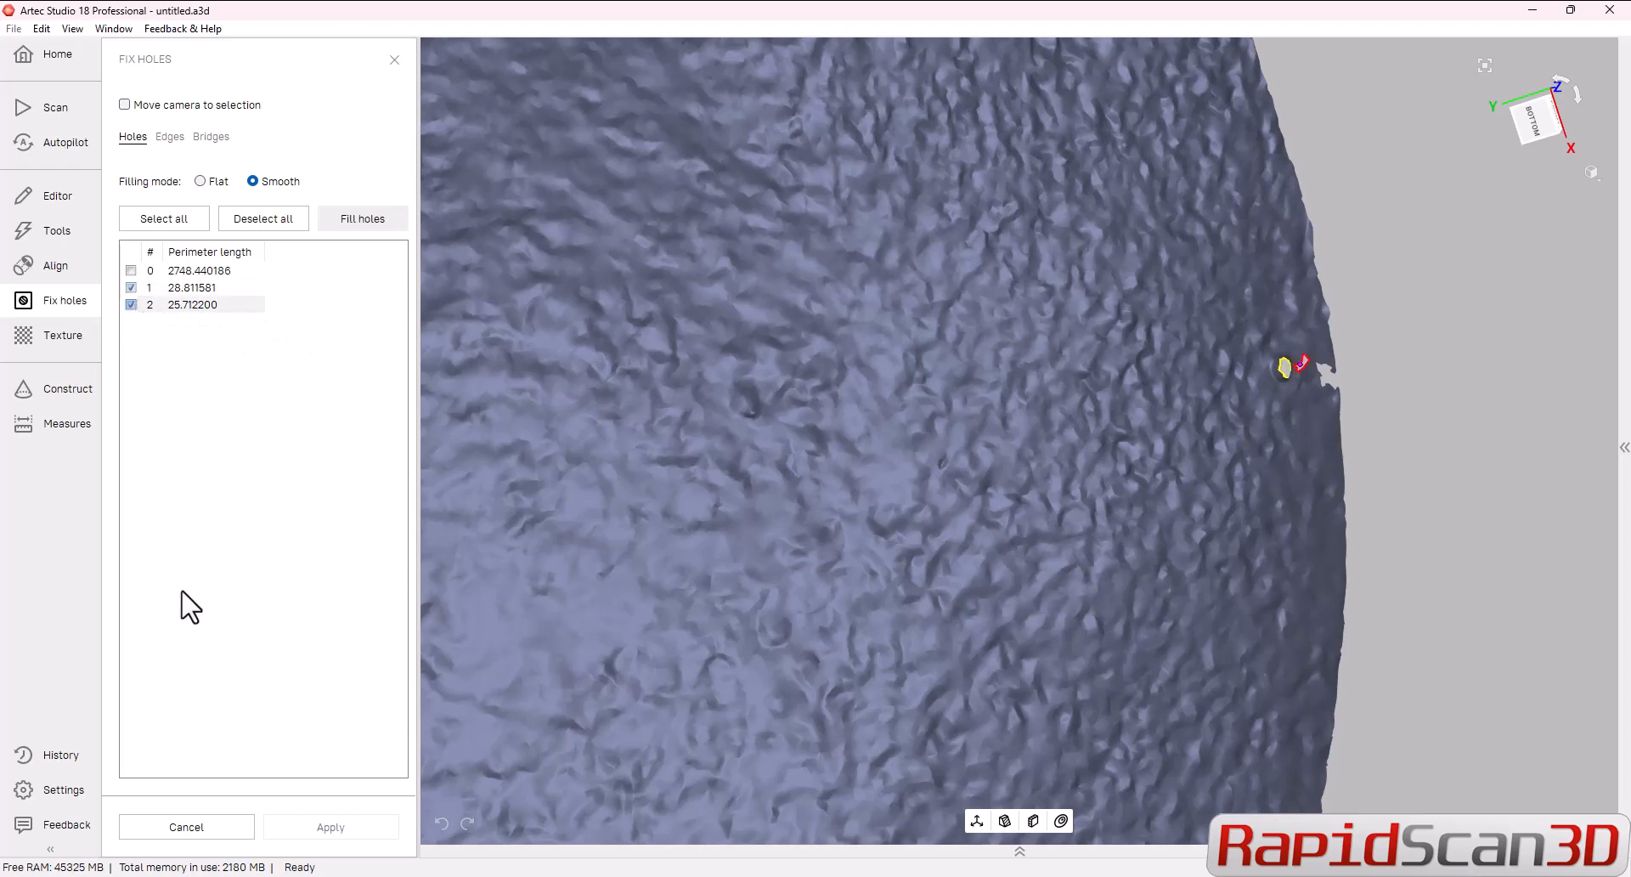
pyautogui.click(353, 223)
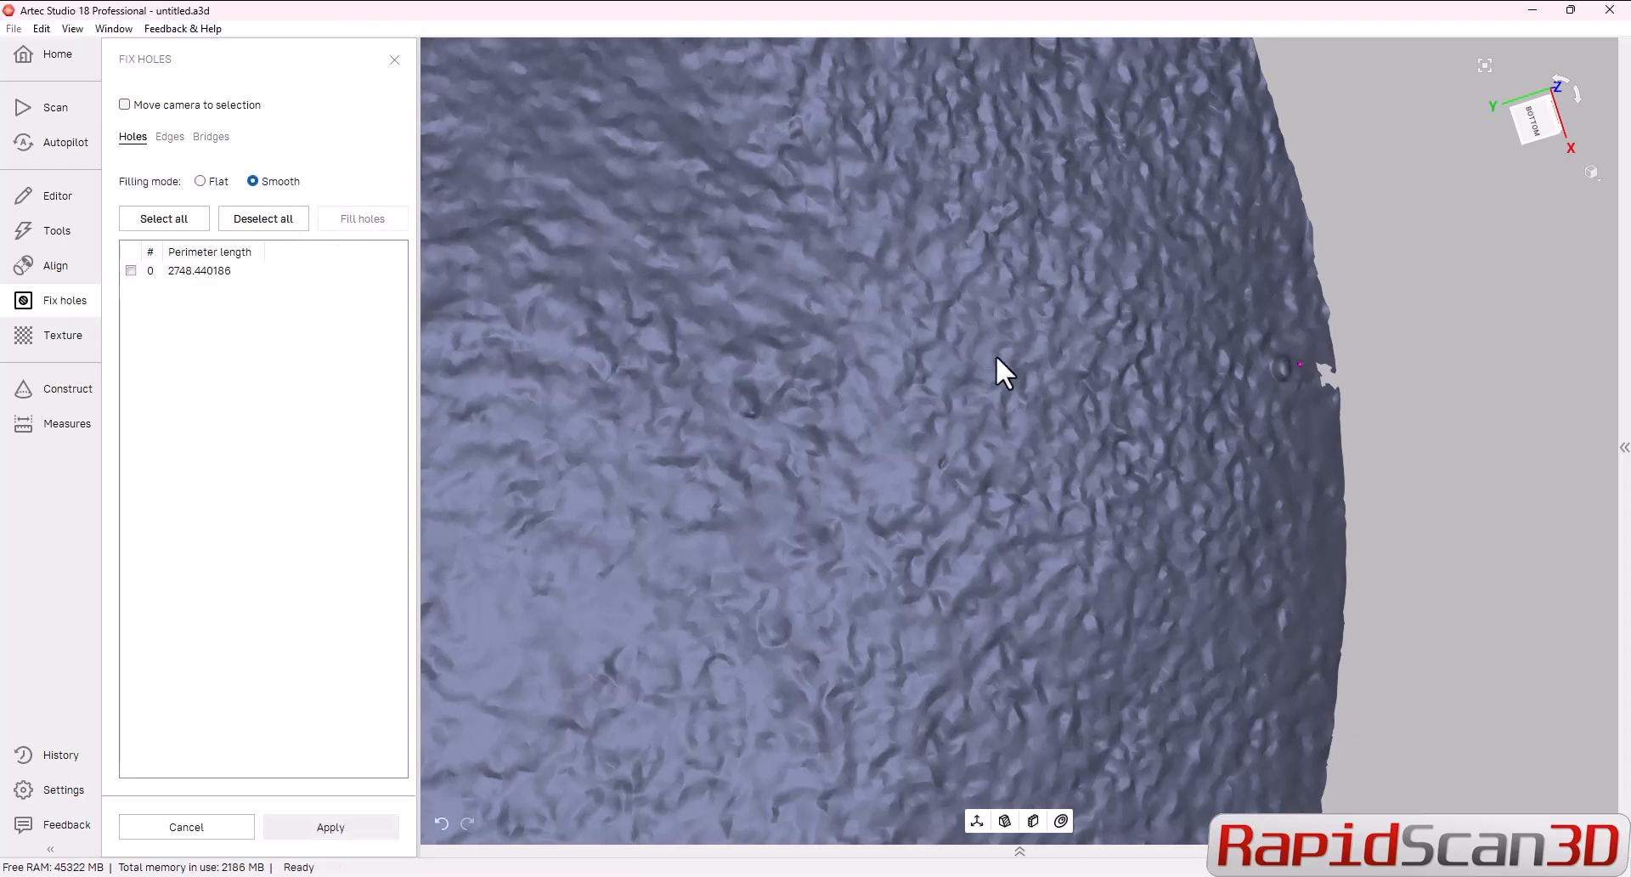
# Step: Define a bridge between the upper and lower edges of the notch in the bowl's rim
pyautogui.scroll(3, 1084, 413)
pyautogui.moveTo(1208, 376); pyautogui.dragTo(934, 398, button='middle')
pyautogui.scroll(4, 990, 391)
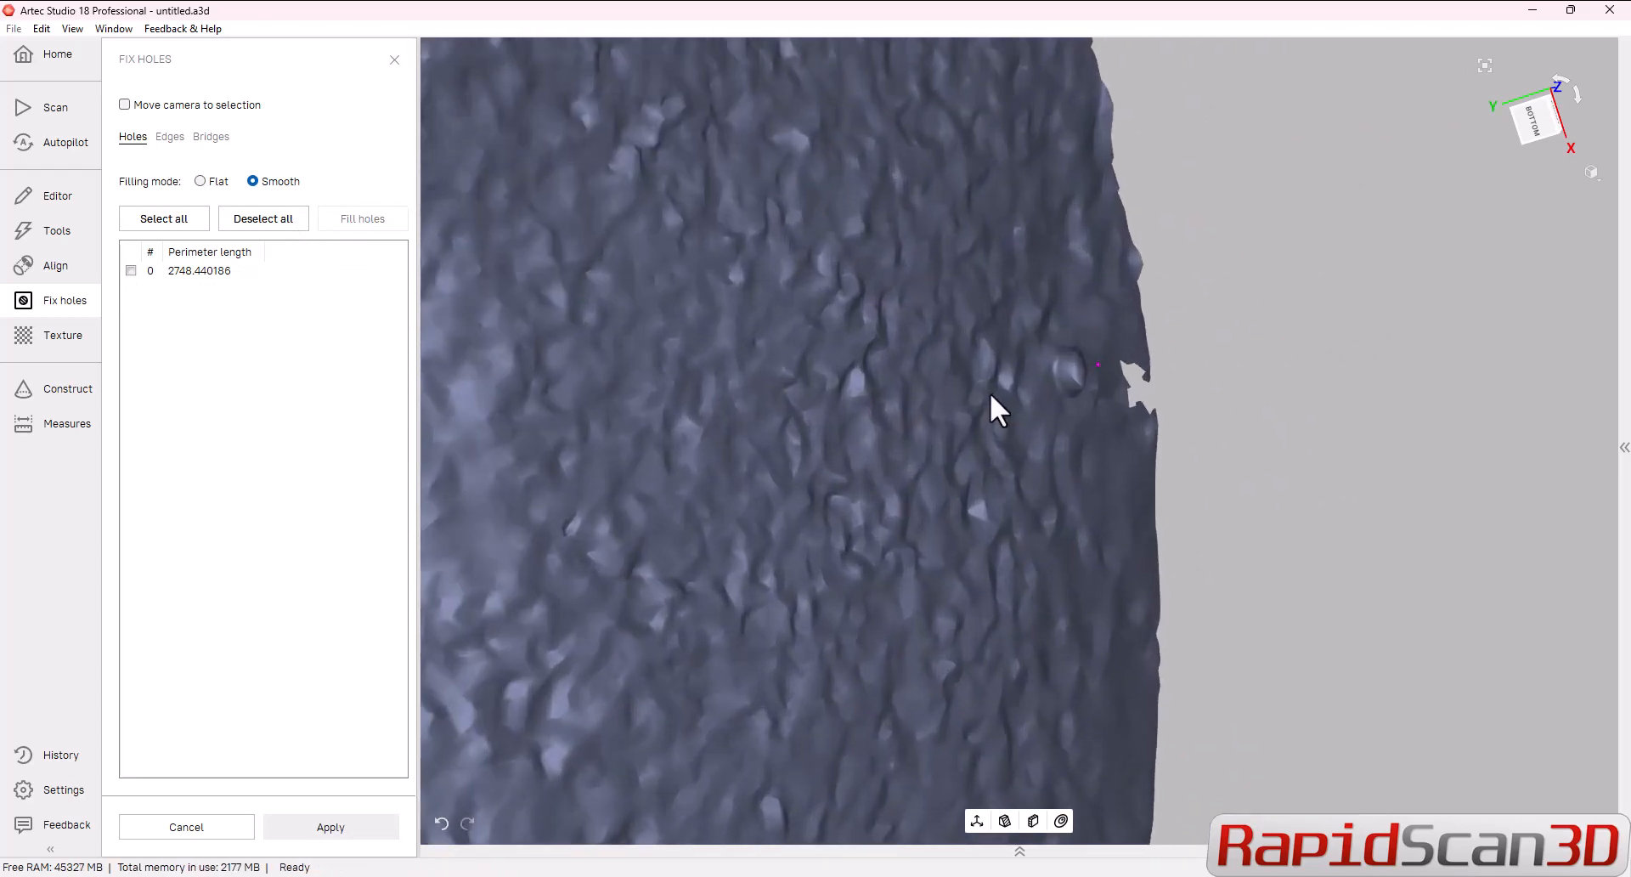
pyautogui.scroll(4, 1042, 396)
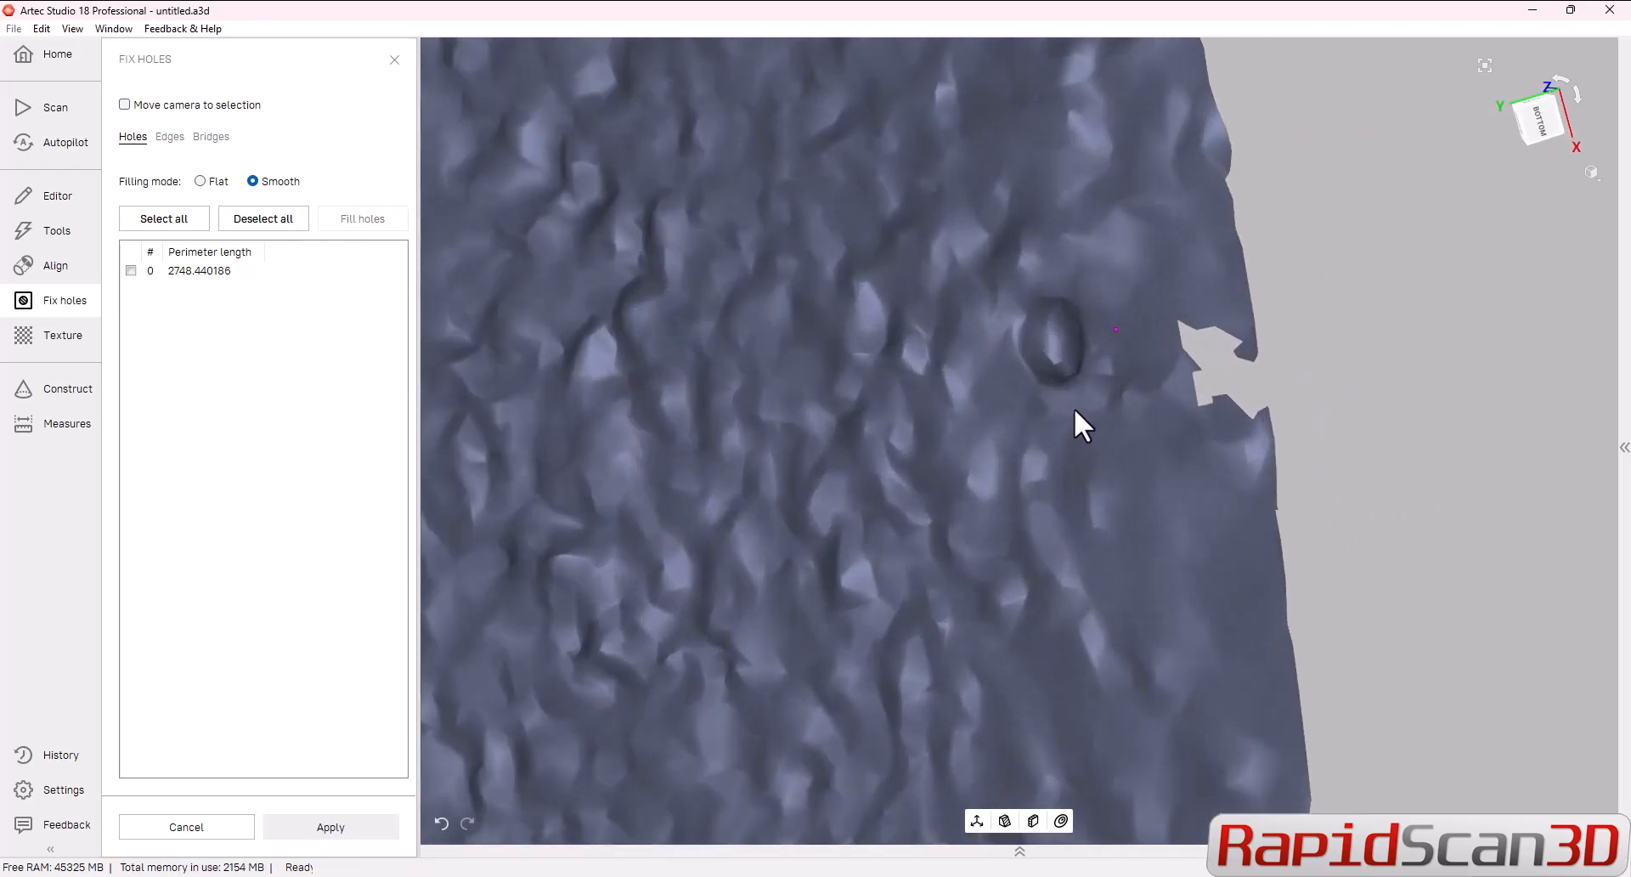
pyautogui.moveTo(1074, 406); pyautogui.dragTo(892, 361, button='middle')
pyautogui.scroll(3, 897, 364)
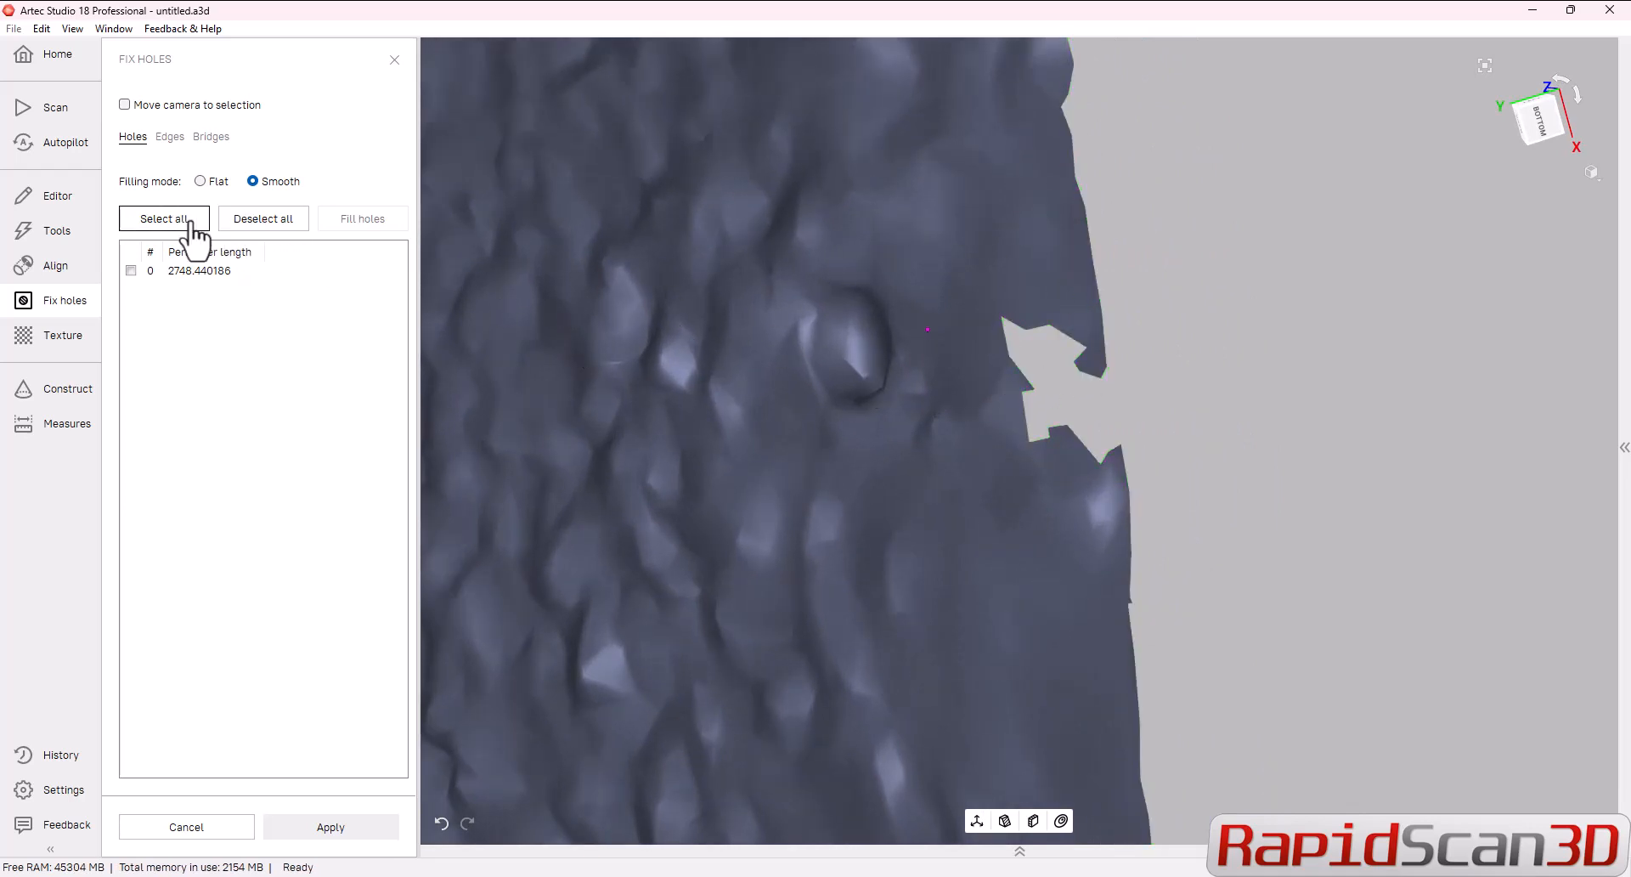
pyautogui.click(209, 137)
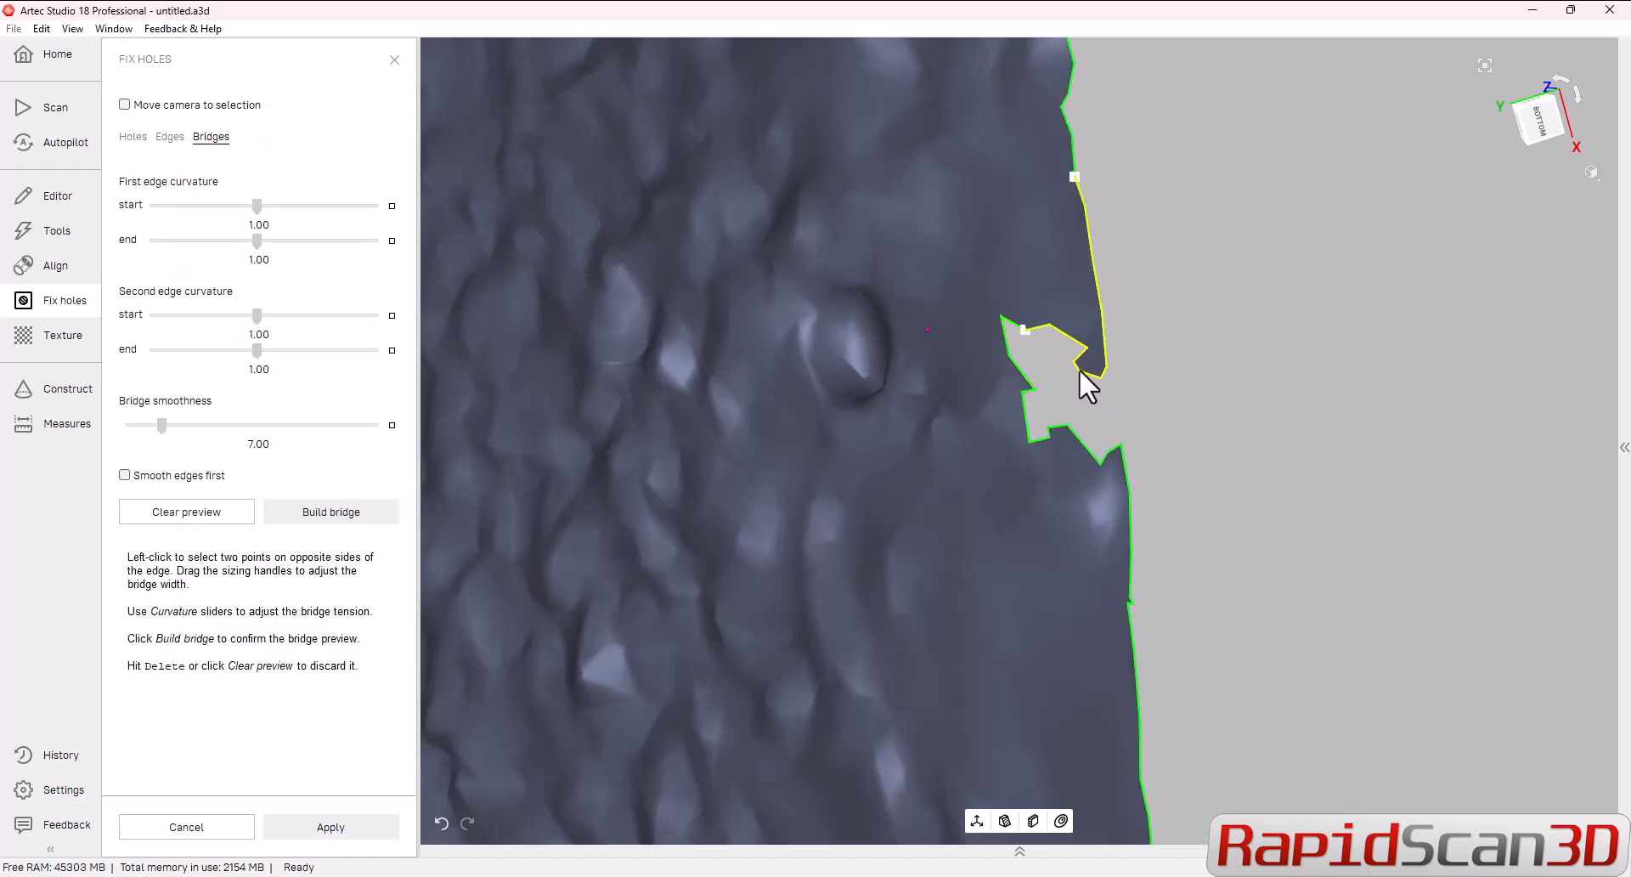
pyautogui.click(1027, 325)
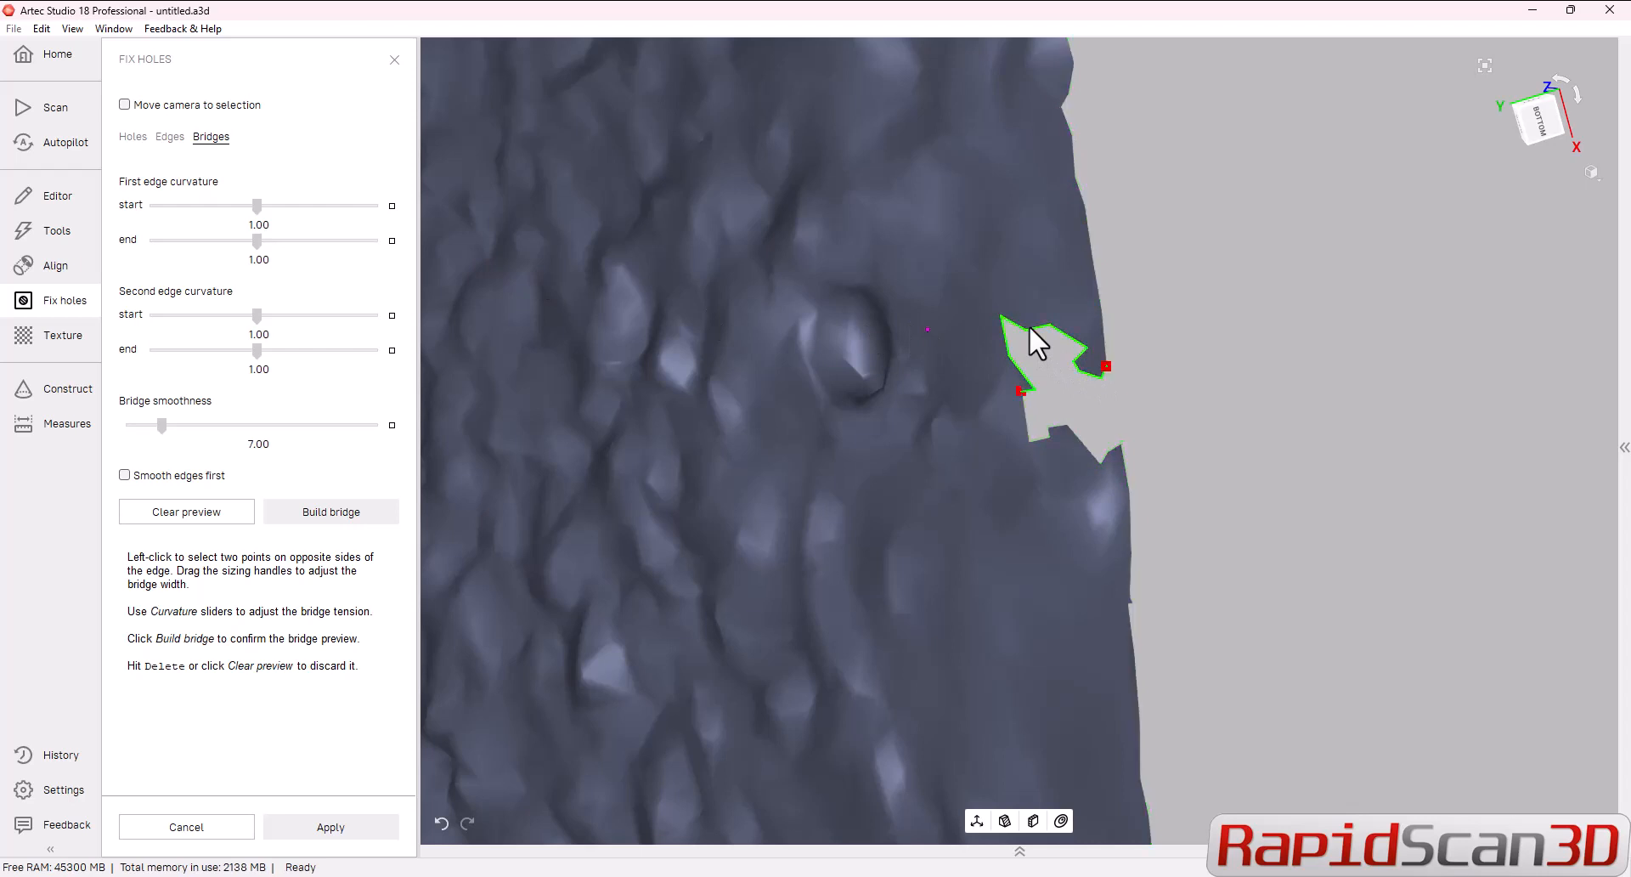
pyautogui.click(1097, 456)
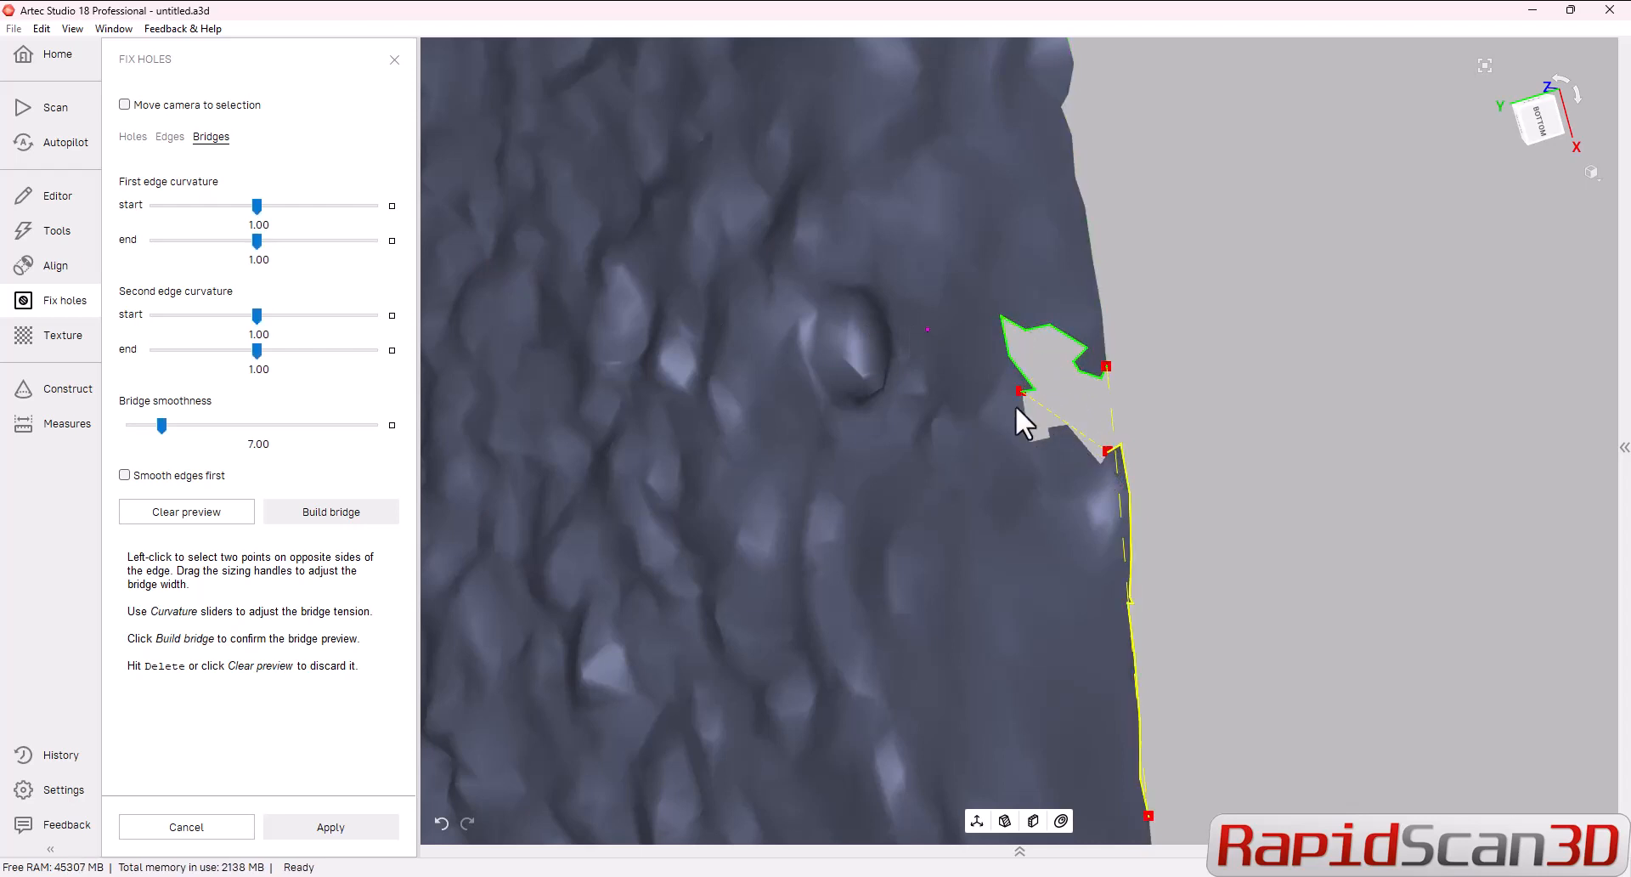
# Step: Resize both bridge edges to match the notch's inner and outer corners, and build the bridge across it
pyautogui.click(1023, 328)
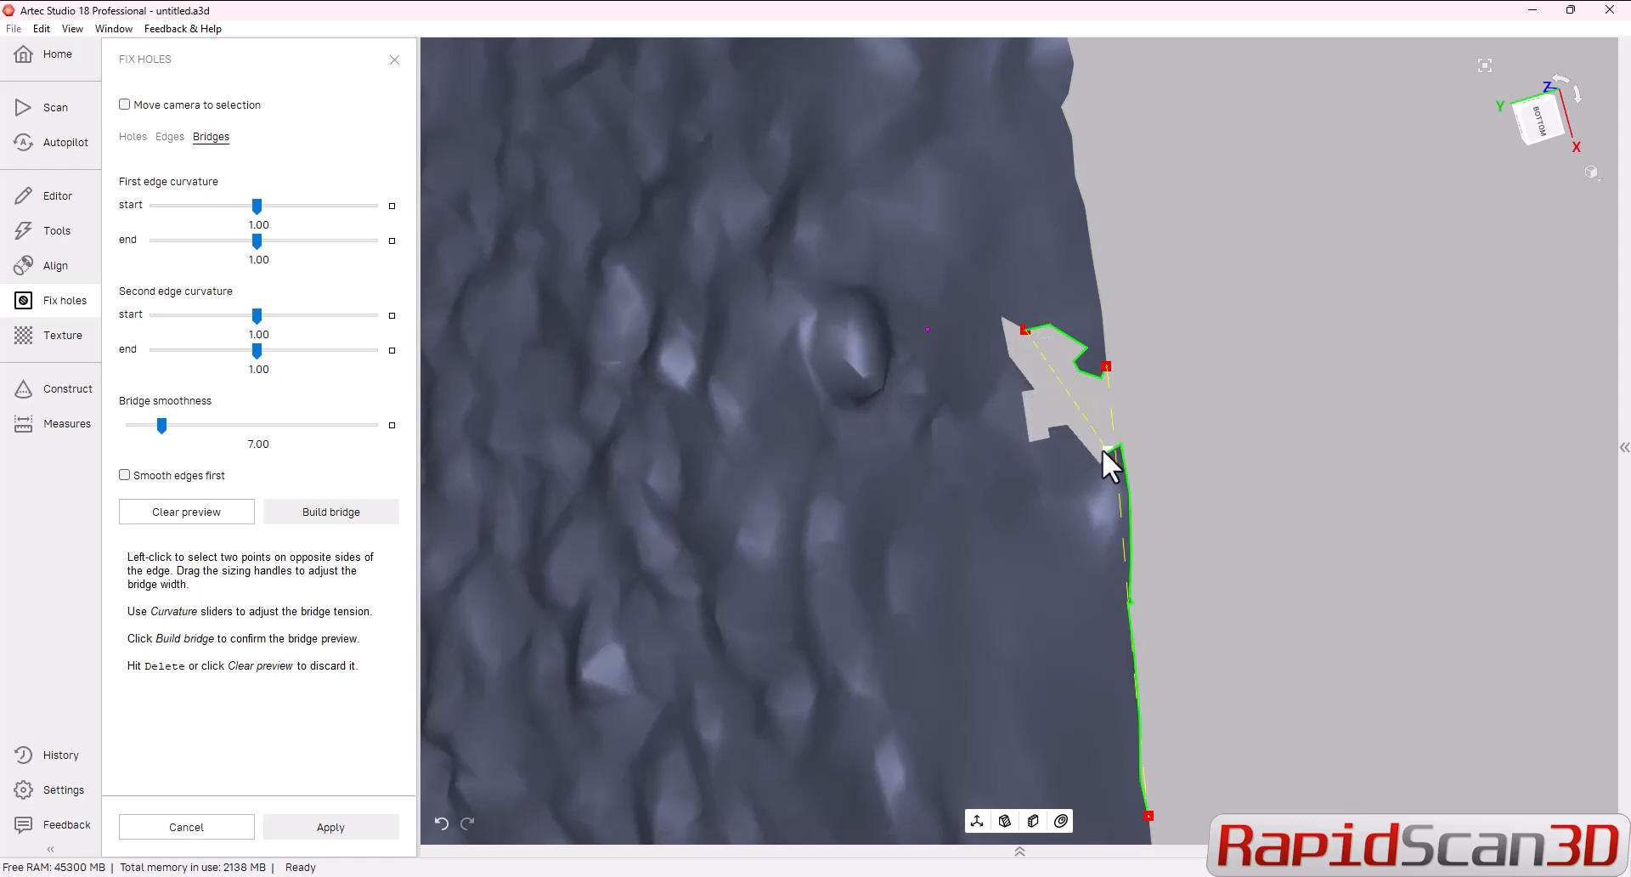
pyautogui.click(1062, 425)
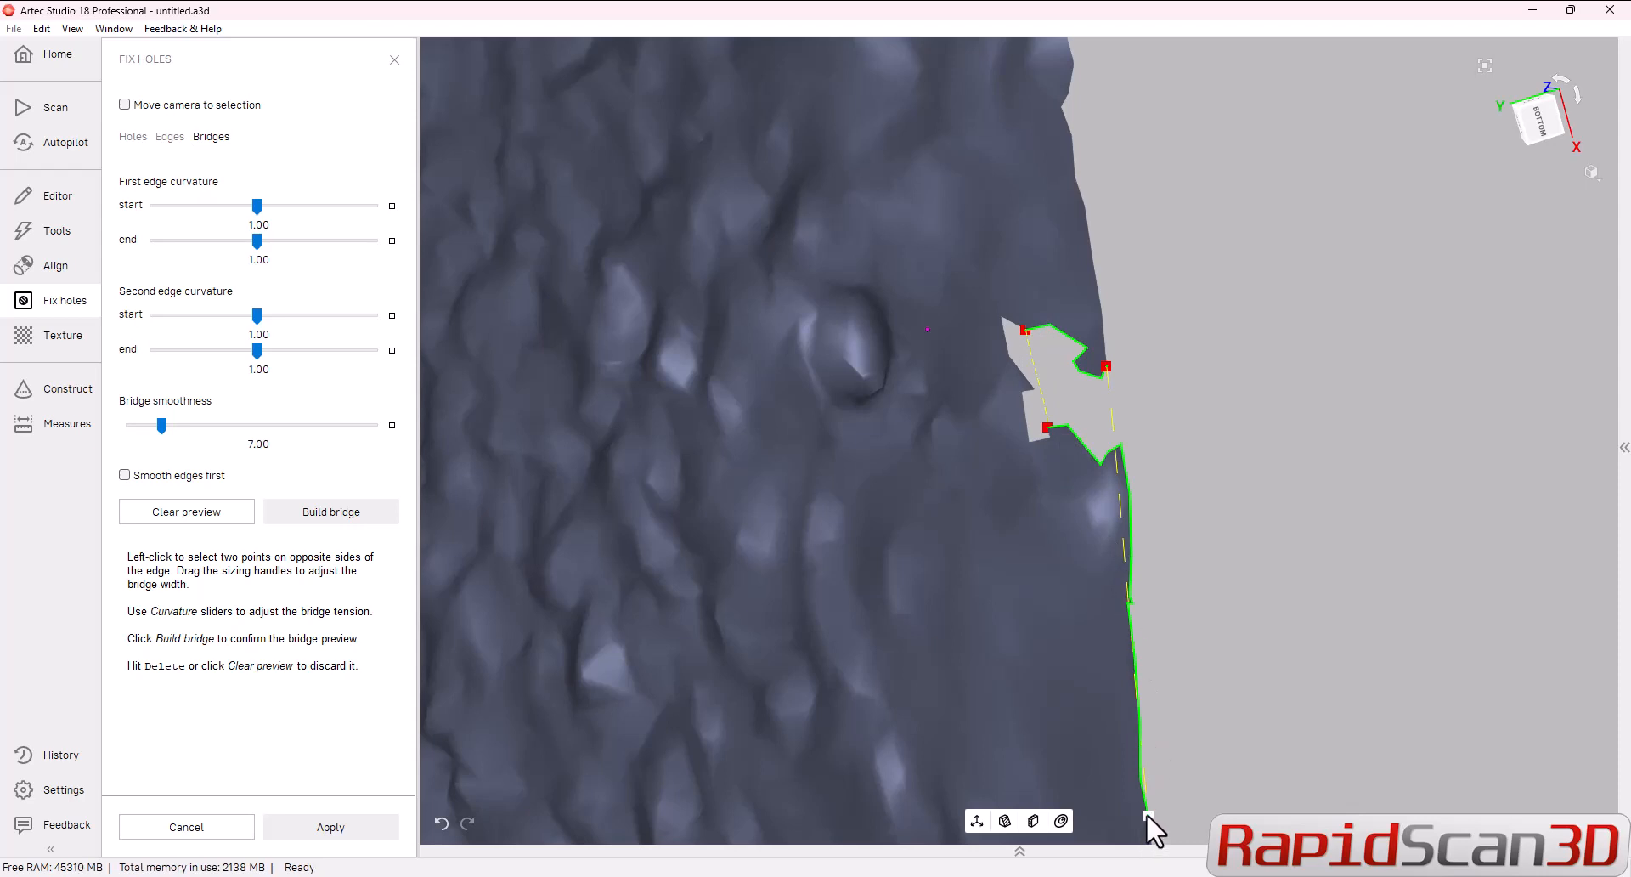
pyautogui.click(1121, 444)
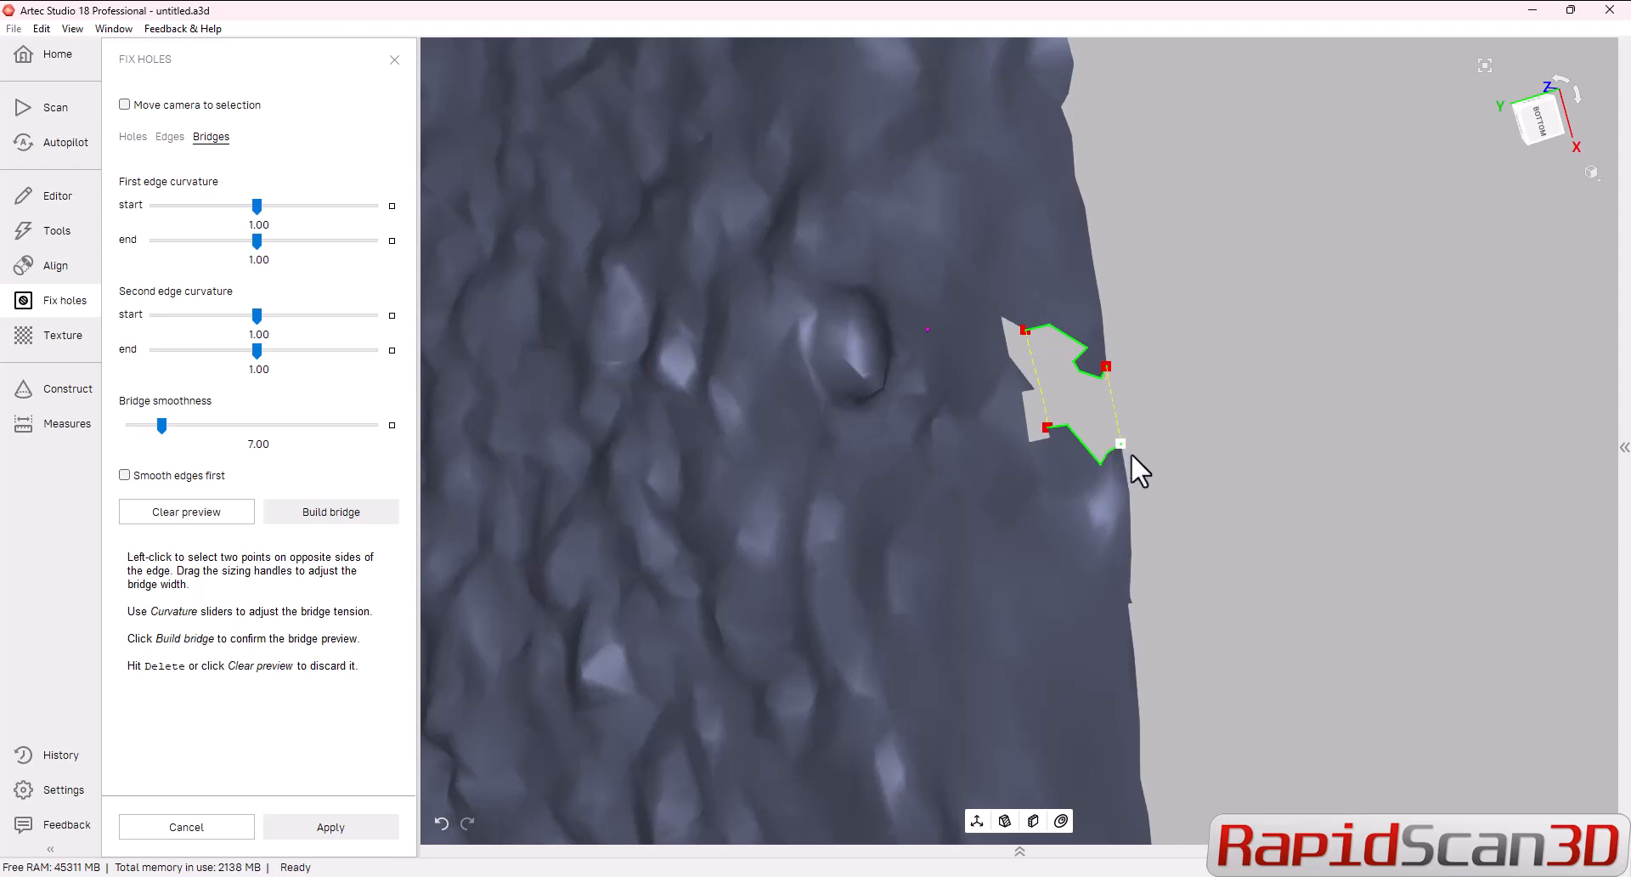
pyautogui.click(313, 511)
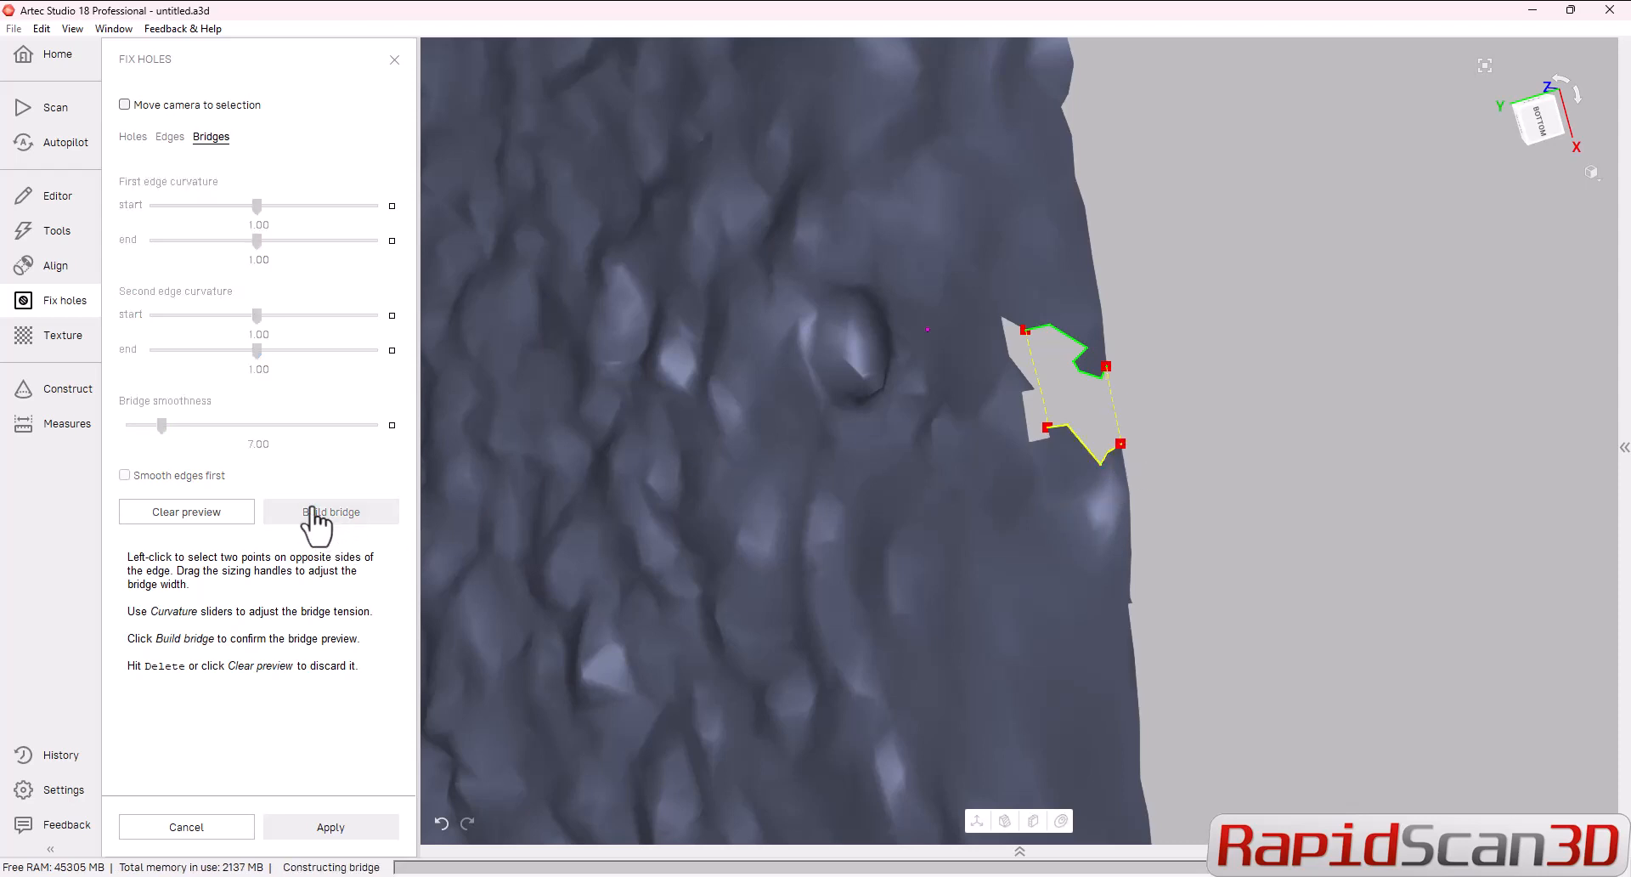
pyautogui.moveTo(1004, 498); pyautogui.dragTo(1113, 477)
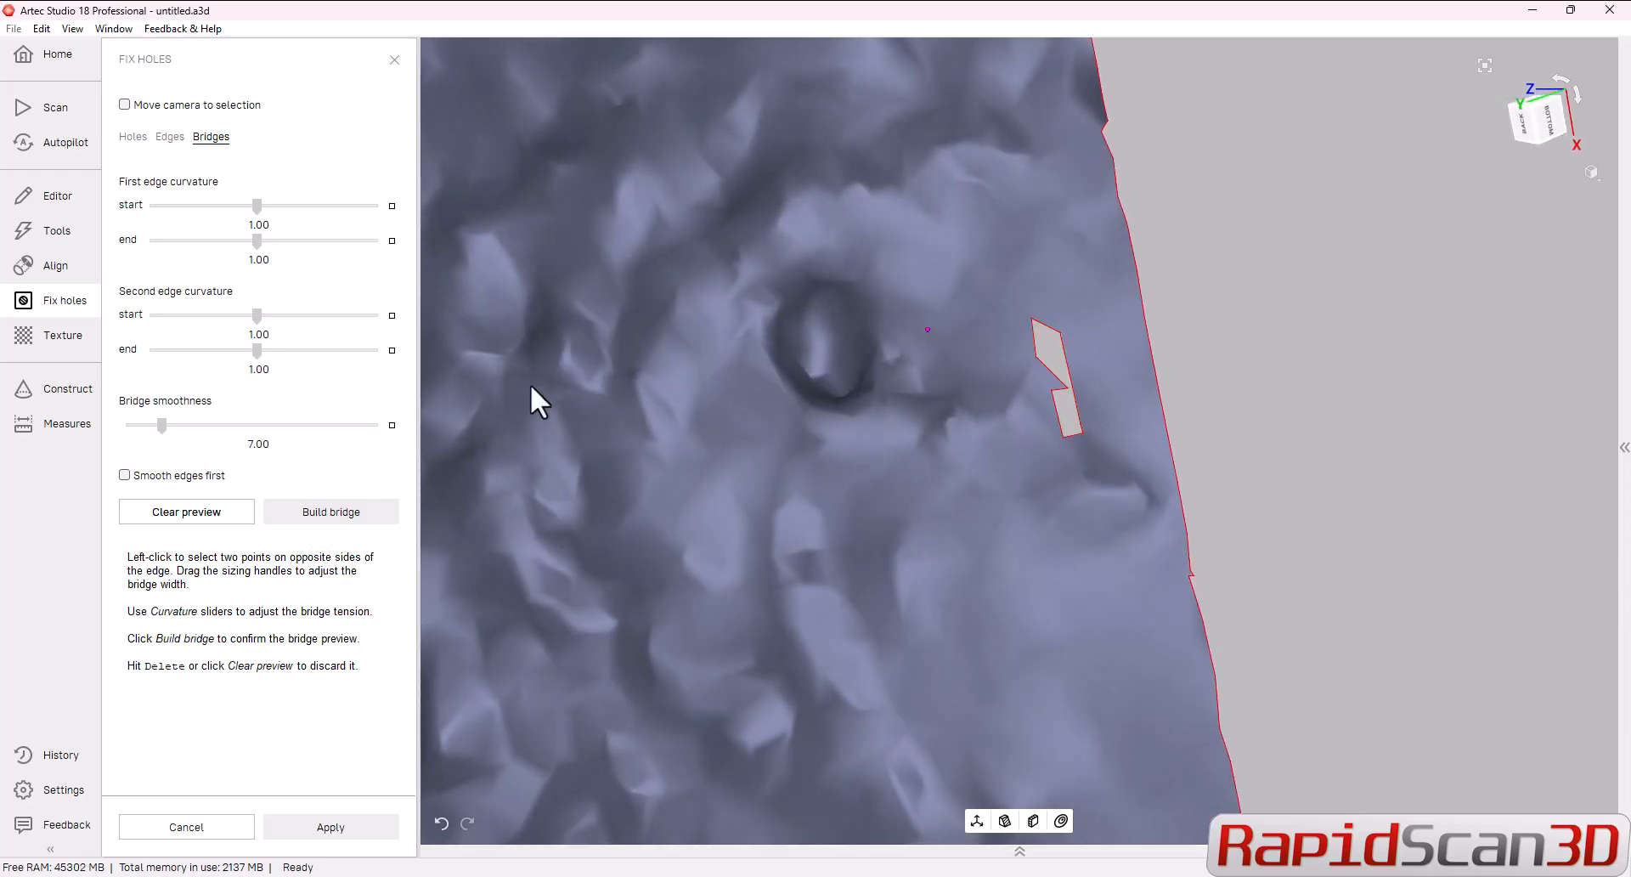
# Step: Fill the small hole left behind the new rim bridge using the Smooth filling mode
pyautogui.click(139, 137)
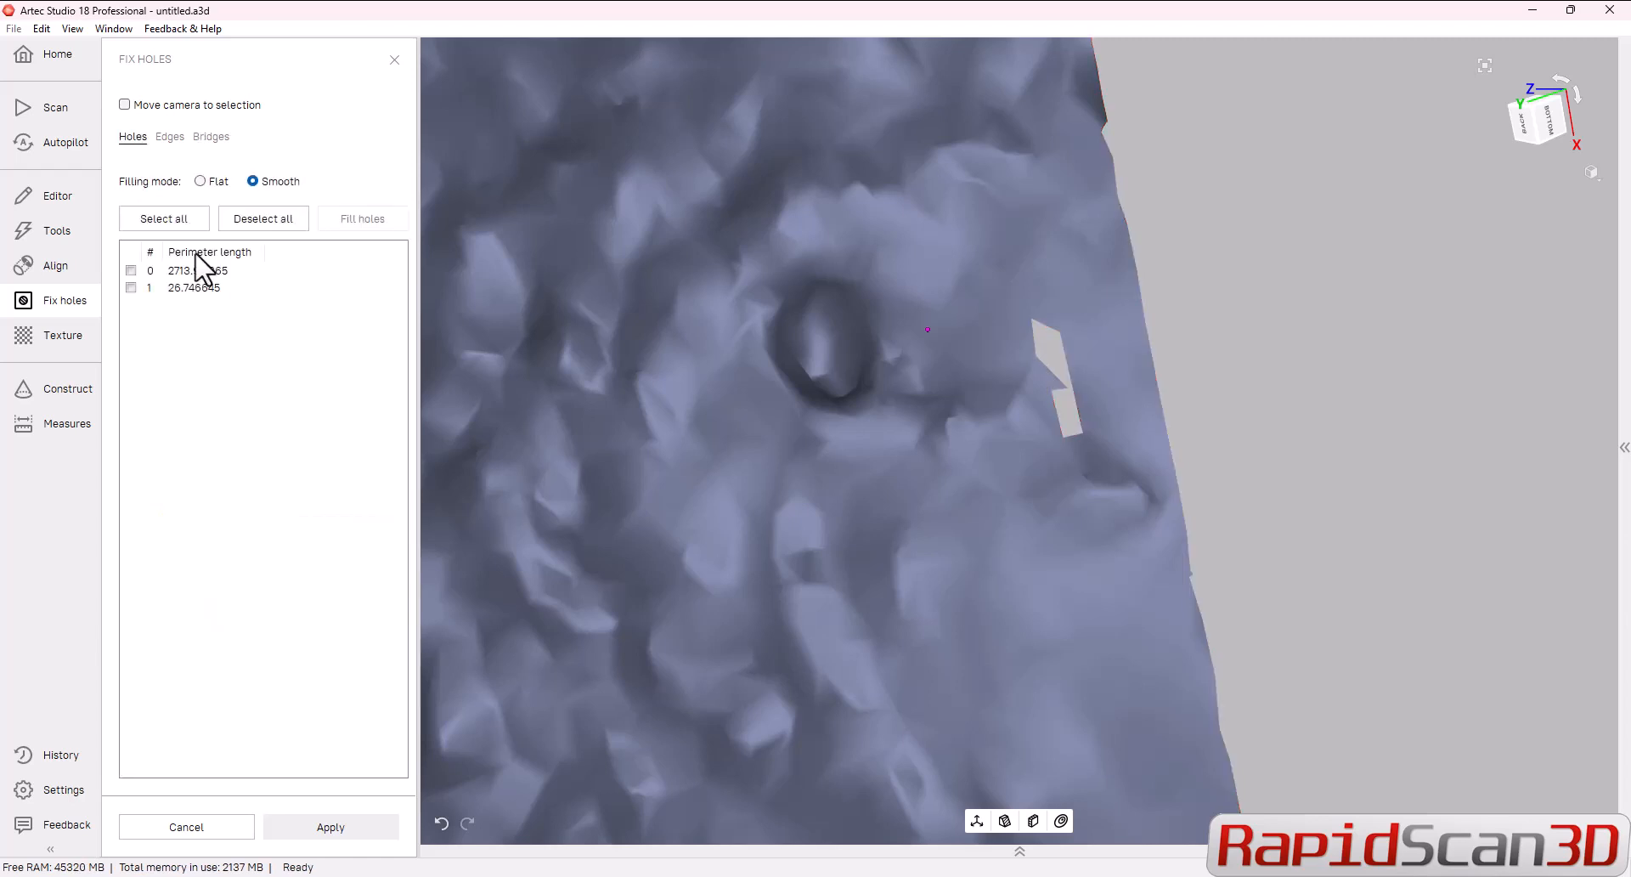
pyautogui.click(131, 288)
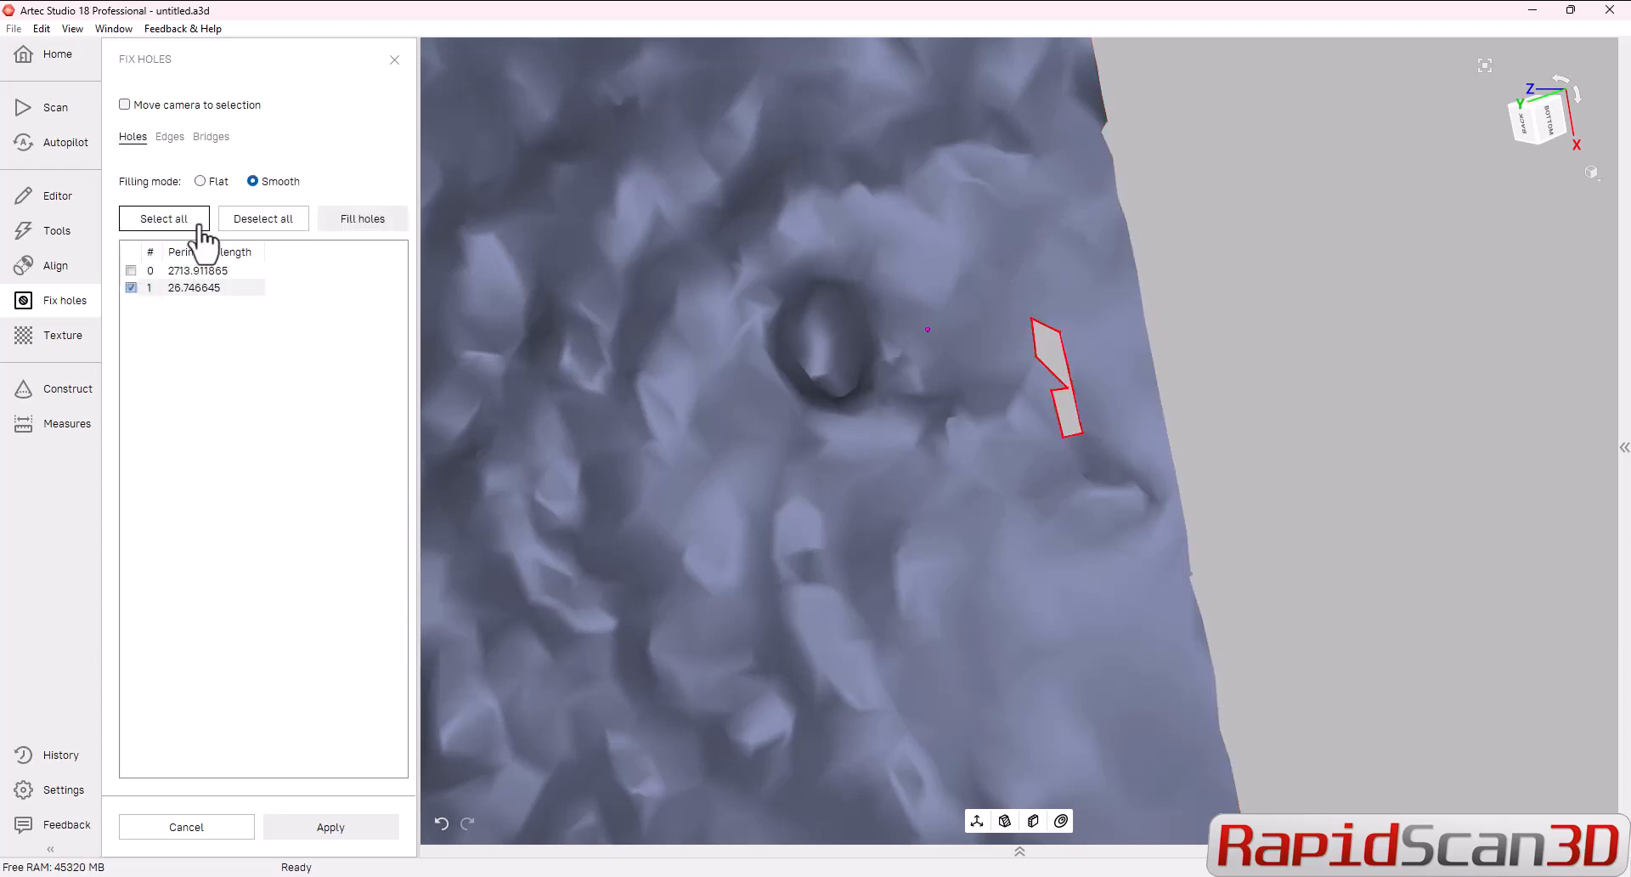
pyautogui.click(360, 223)
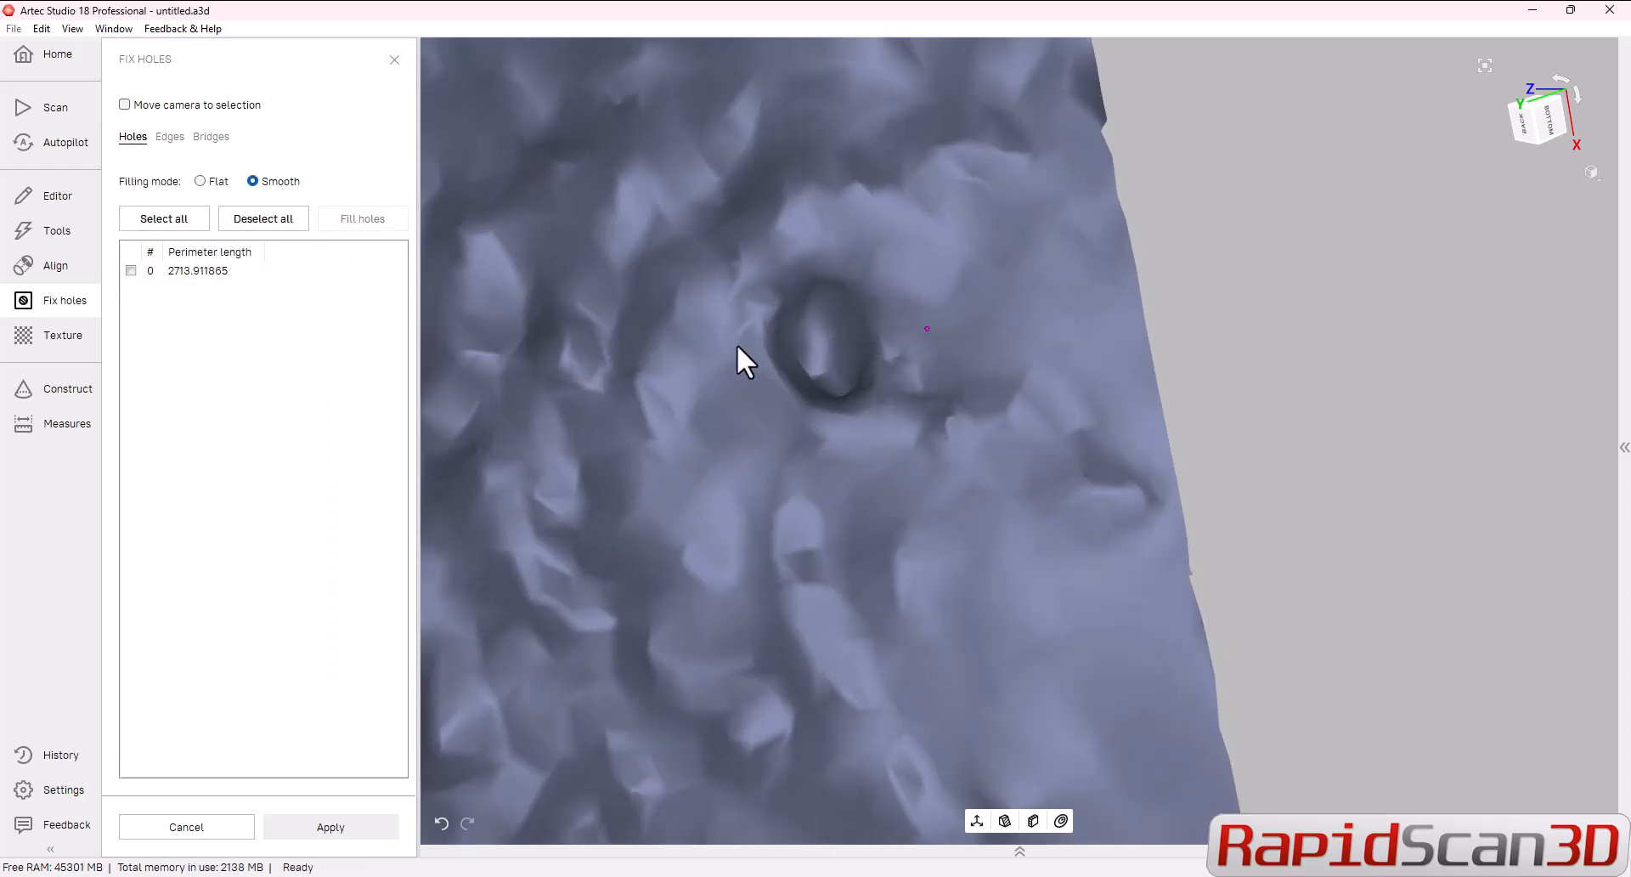
# Step: Switch the filling mode to Flat, leave the bowl's large rim opening unselected, and apply the hole repairs
pyautogui.scroll(-5, 826, 390)
pyautogui.click(1484, 65)
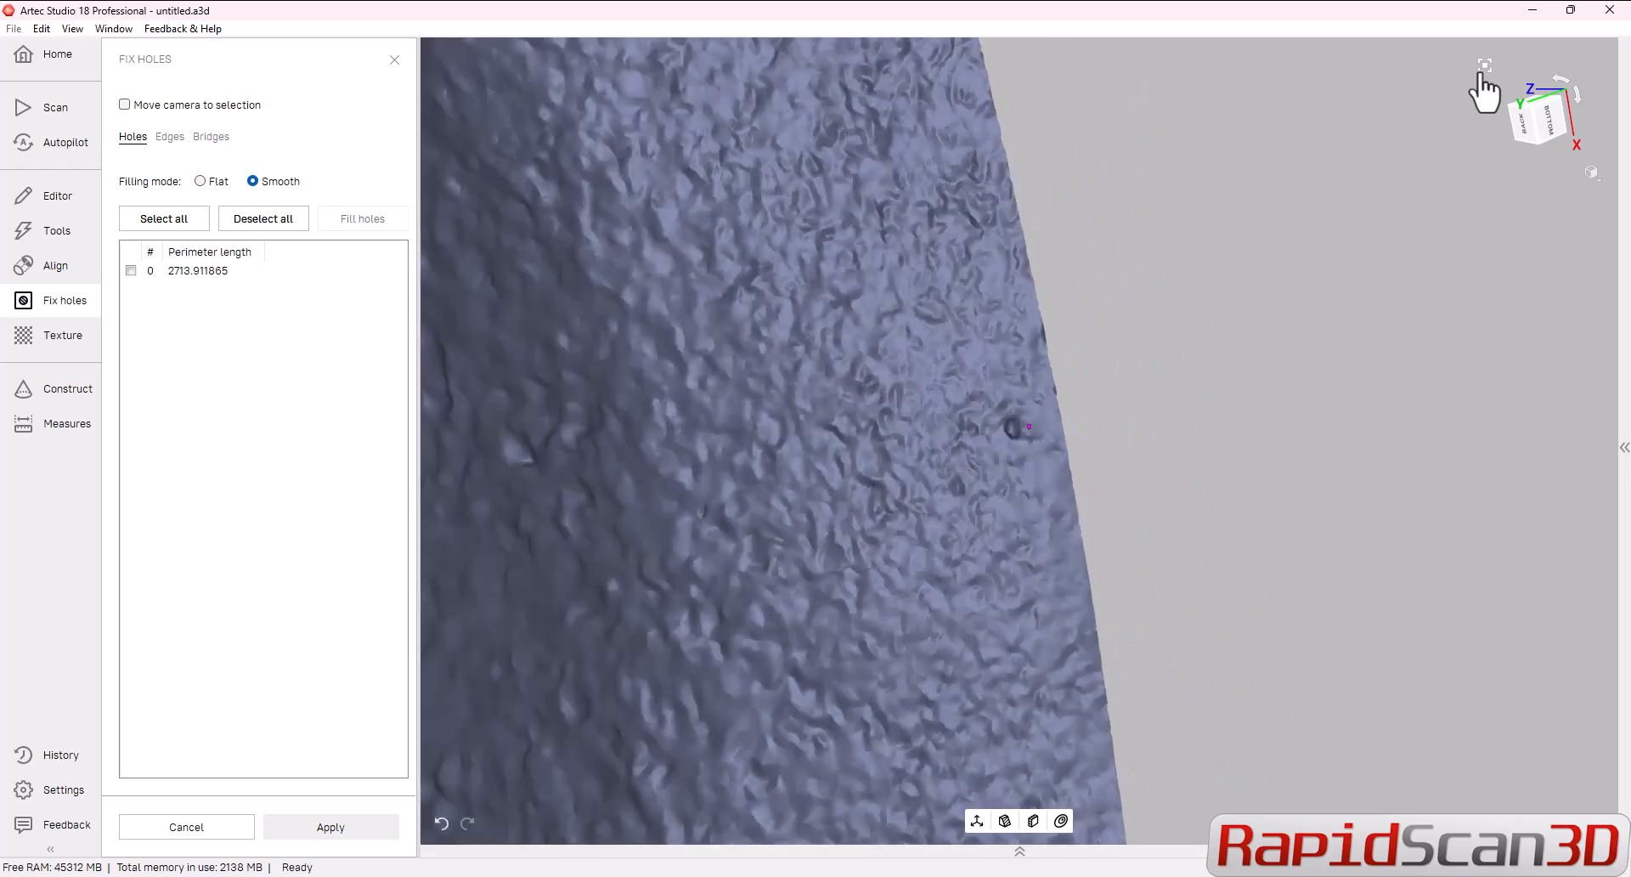
pyautogui.moveTo(1292, 221); pyautogui.dragTo(1017, 298)
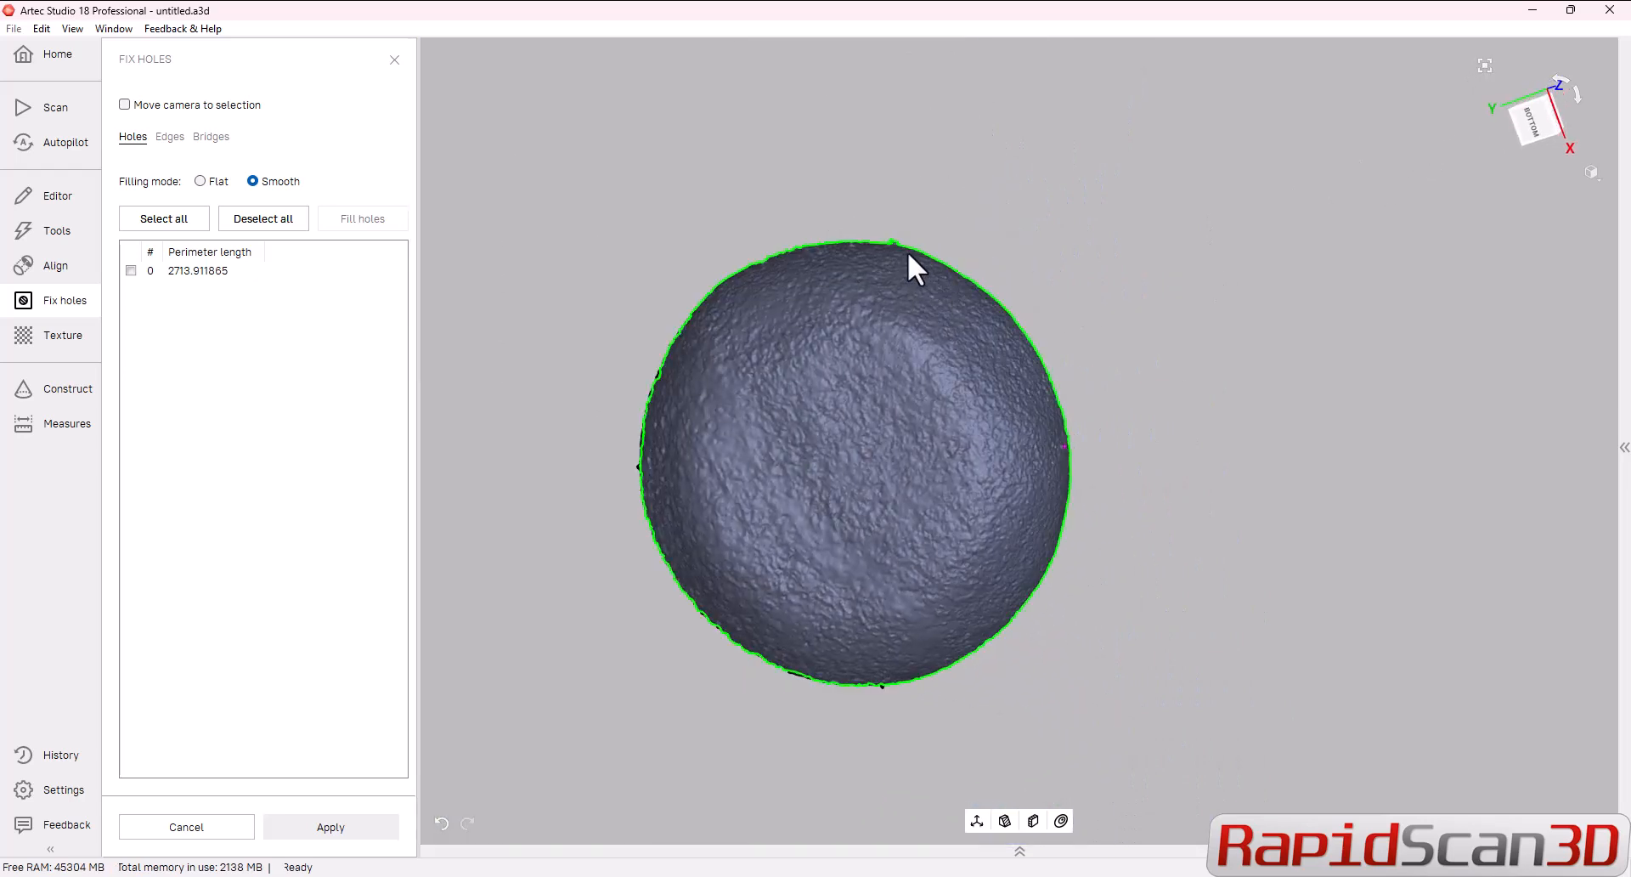
pyautogui.click(200, 181)
pyautogui.moveTo(841, 507); pyautogui.dragTo(781, 353)
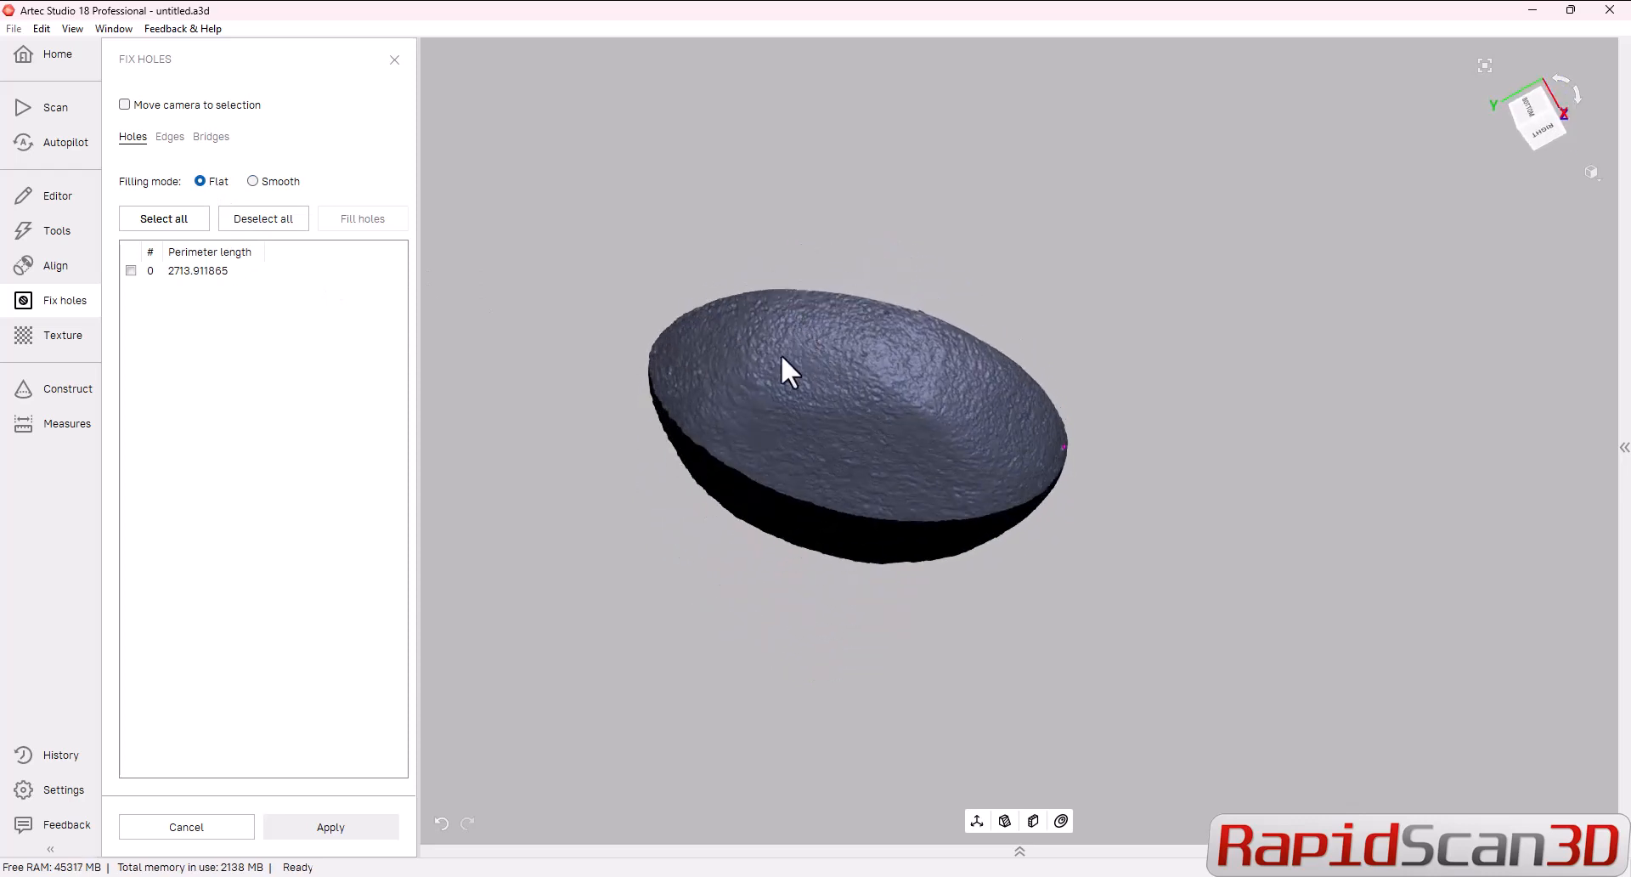
pyautogui.click(772, 483)
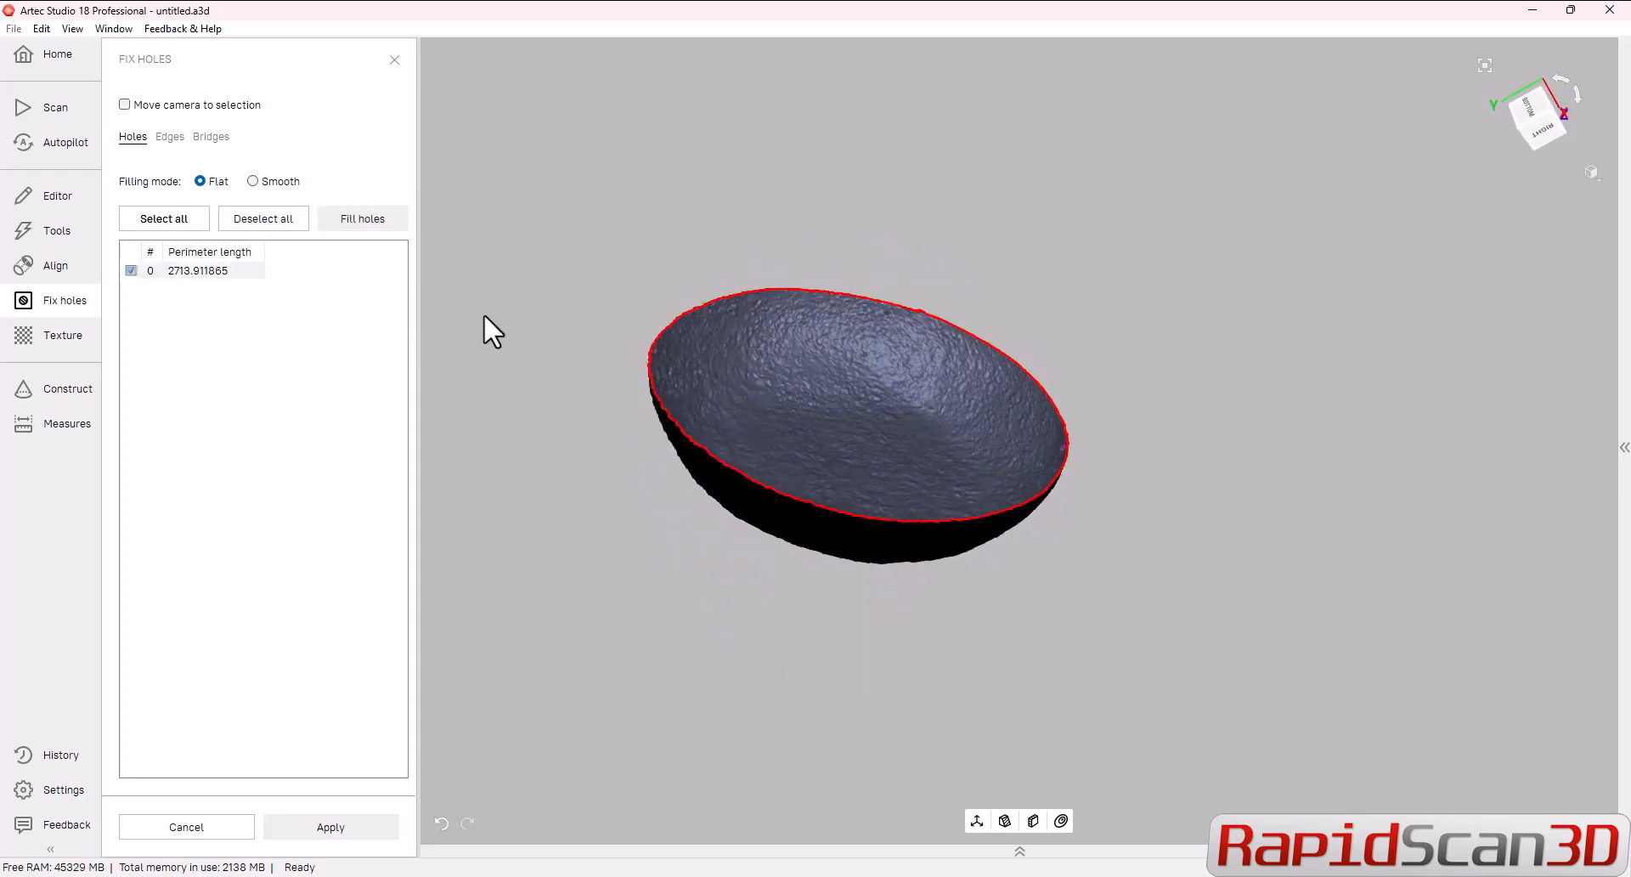
pyautogui.moveTo(1169, 368); pyautogui.dragTo(974, 438)
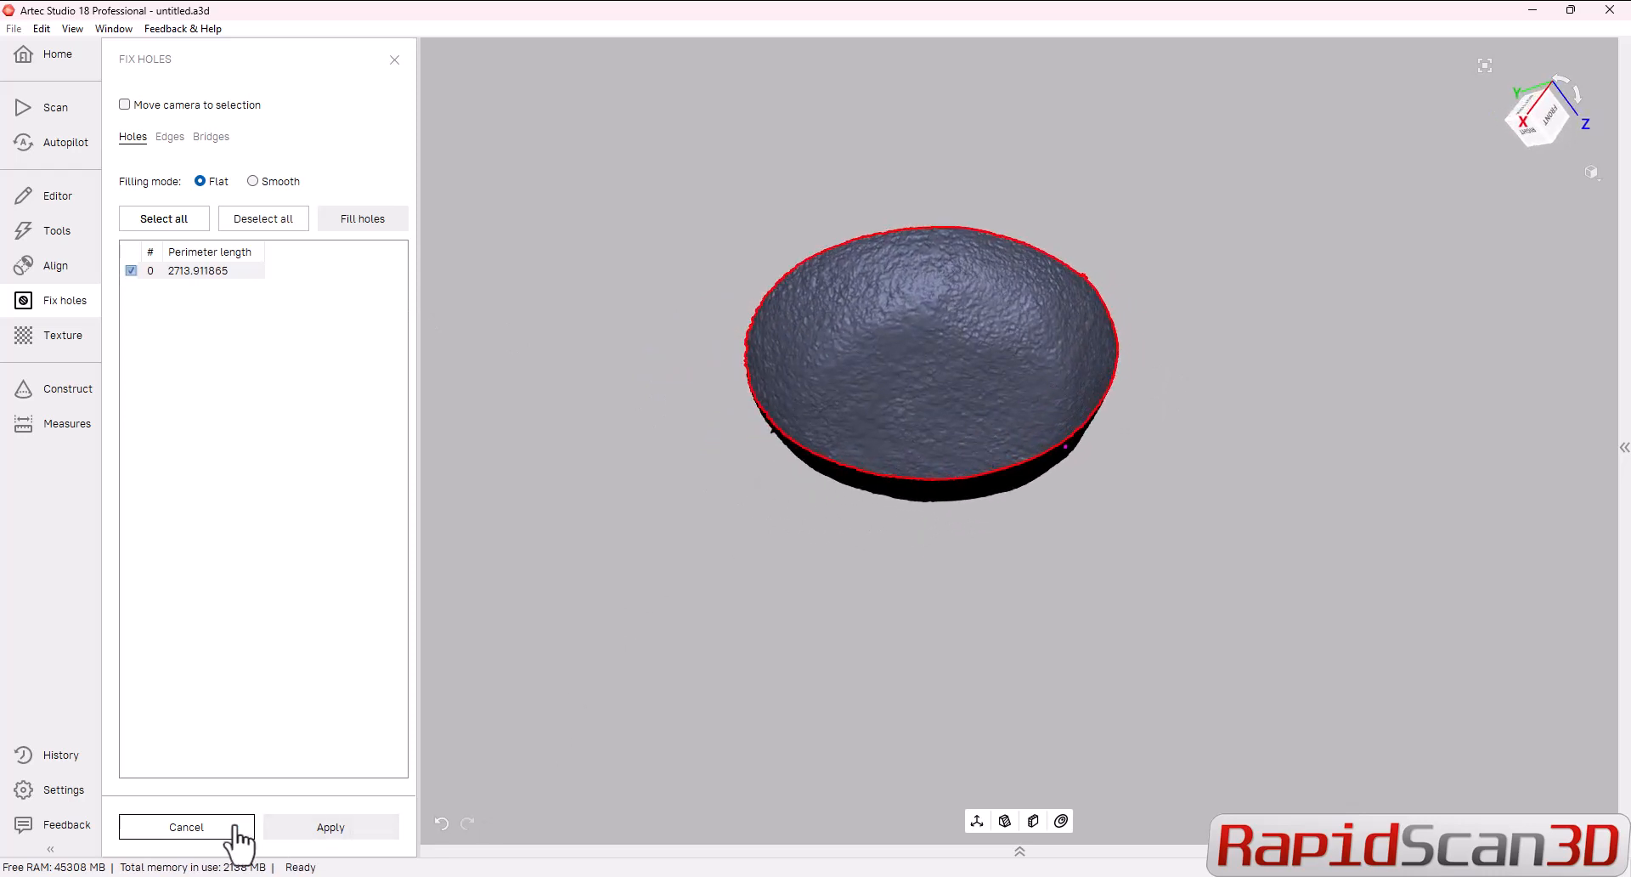
pyautogui.click(130, 271)
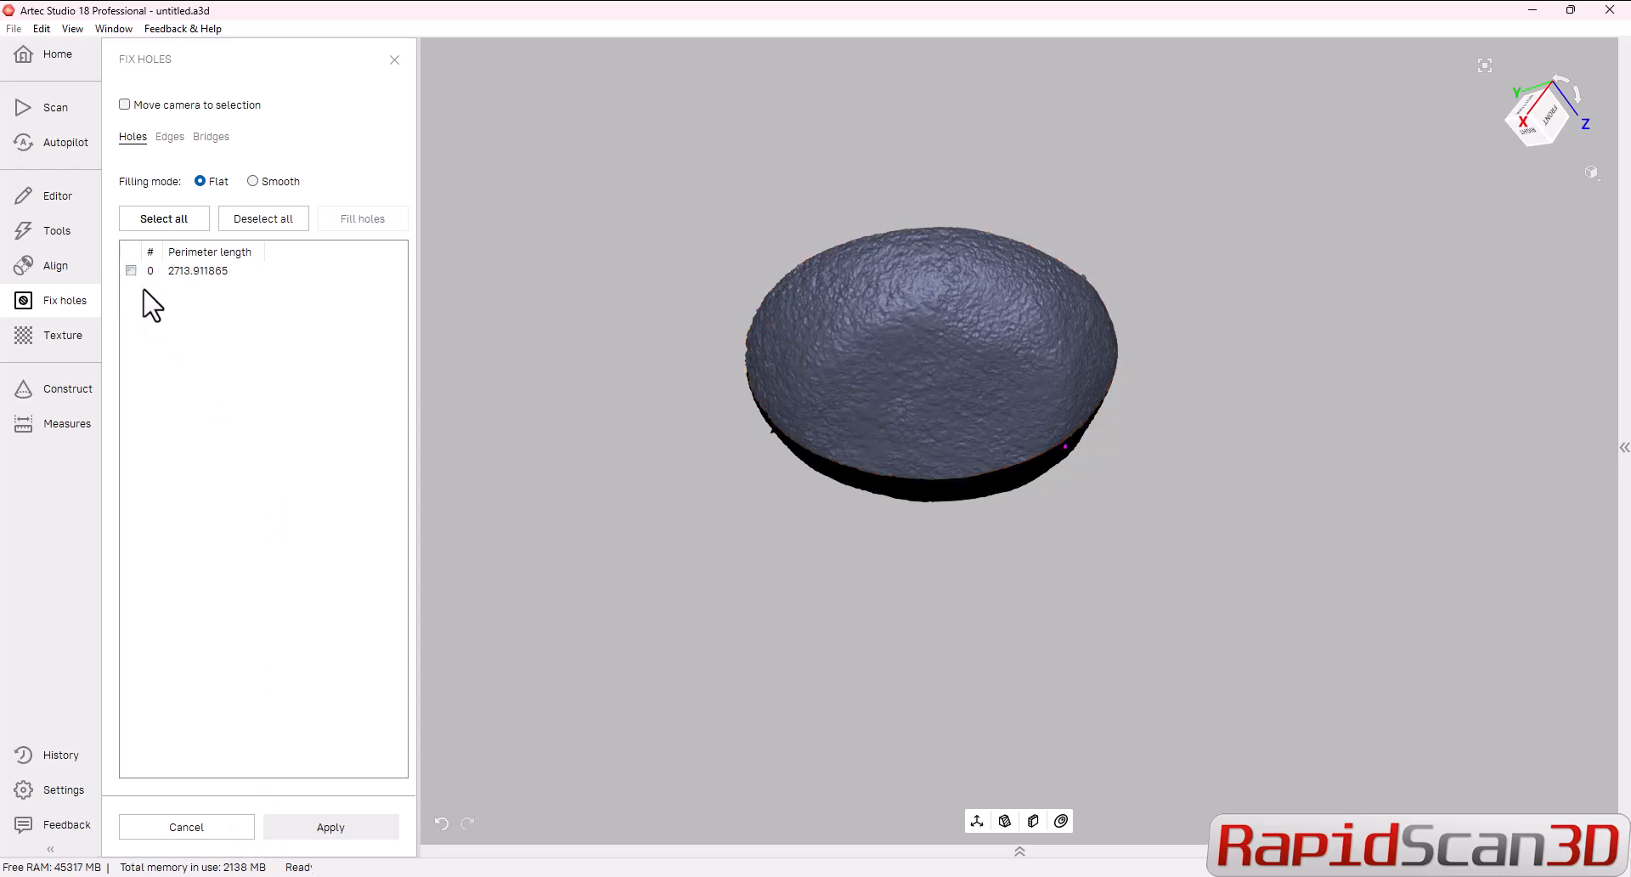
pyautogui.click(341, 826)
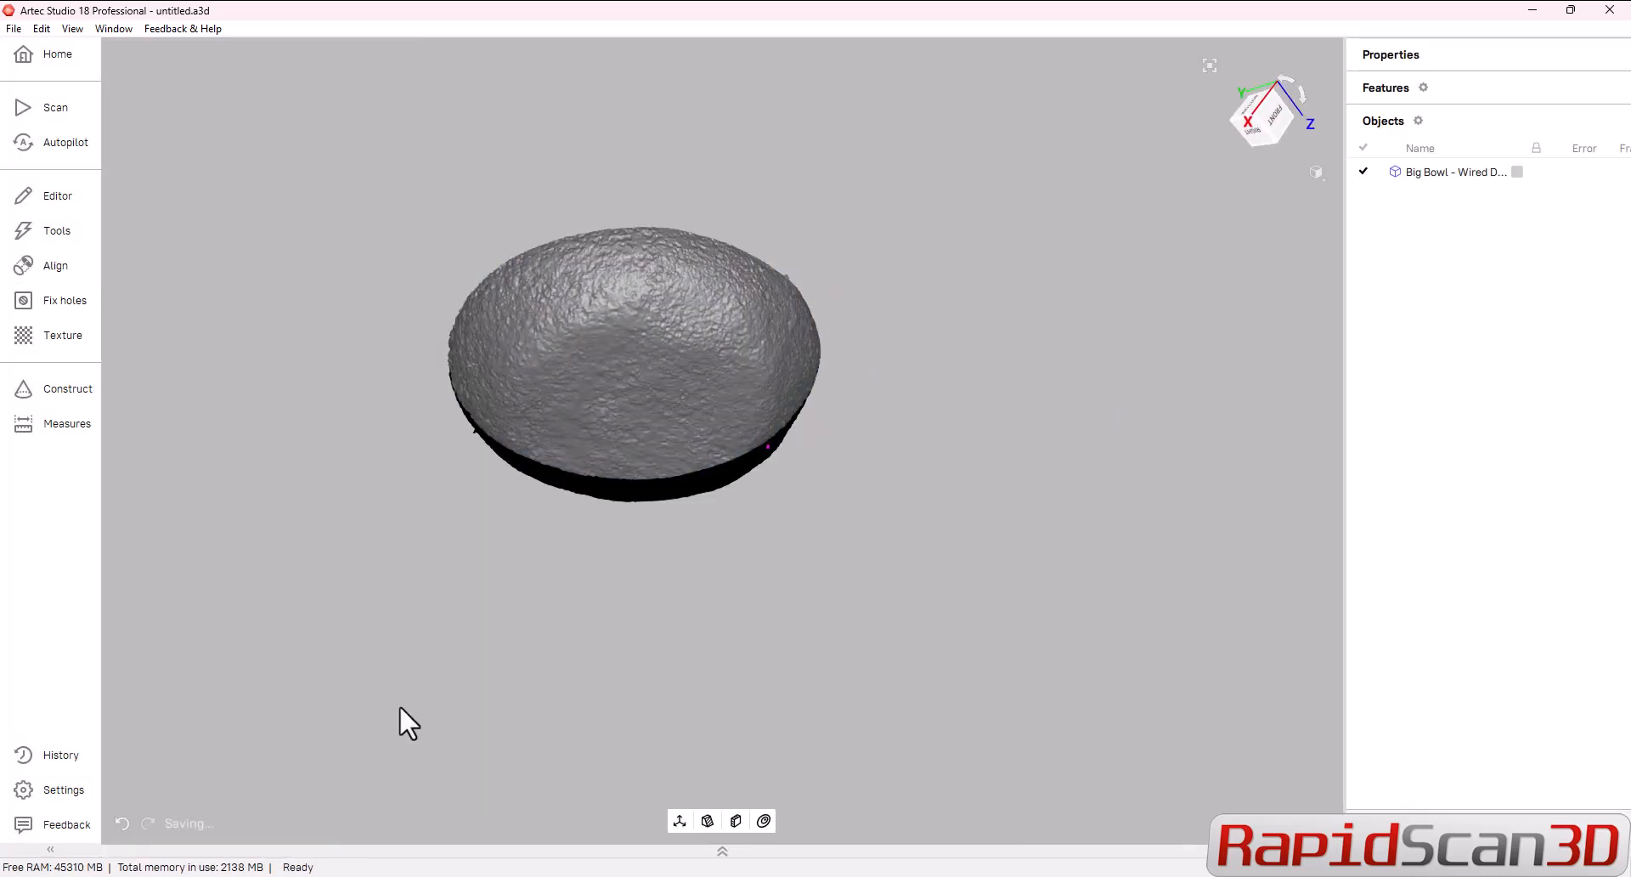
# Step: Run Normal inversion on the bowl mesh so its surface faces the opposite way
pyautogui.moveTo(739, 411); pyautogui.dragTo(539, 340)
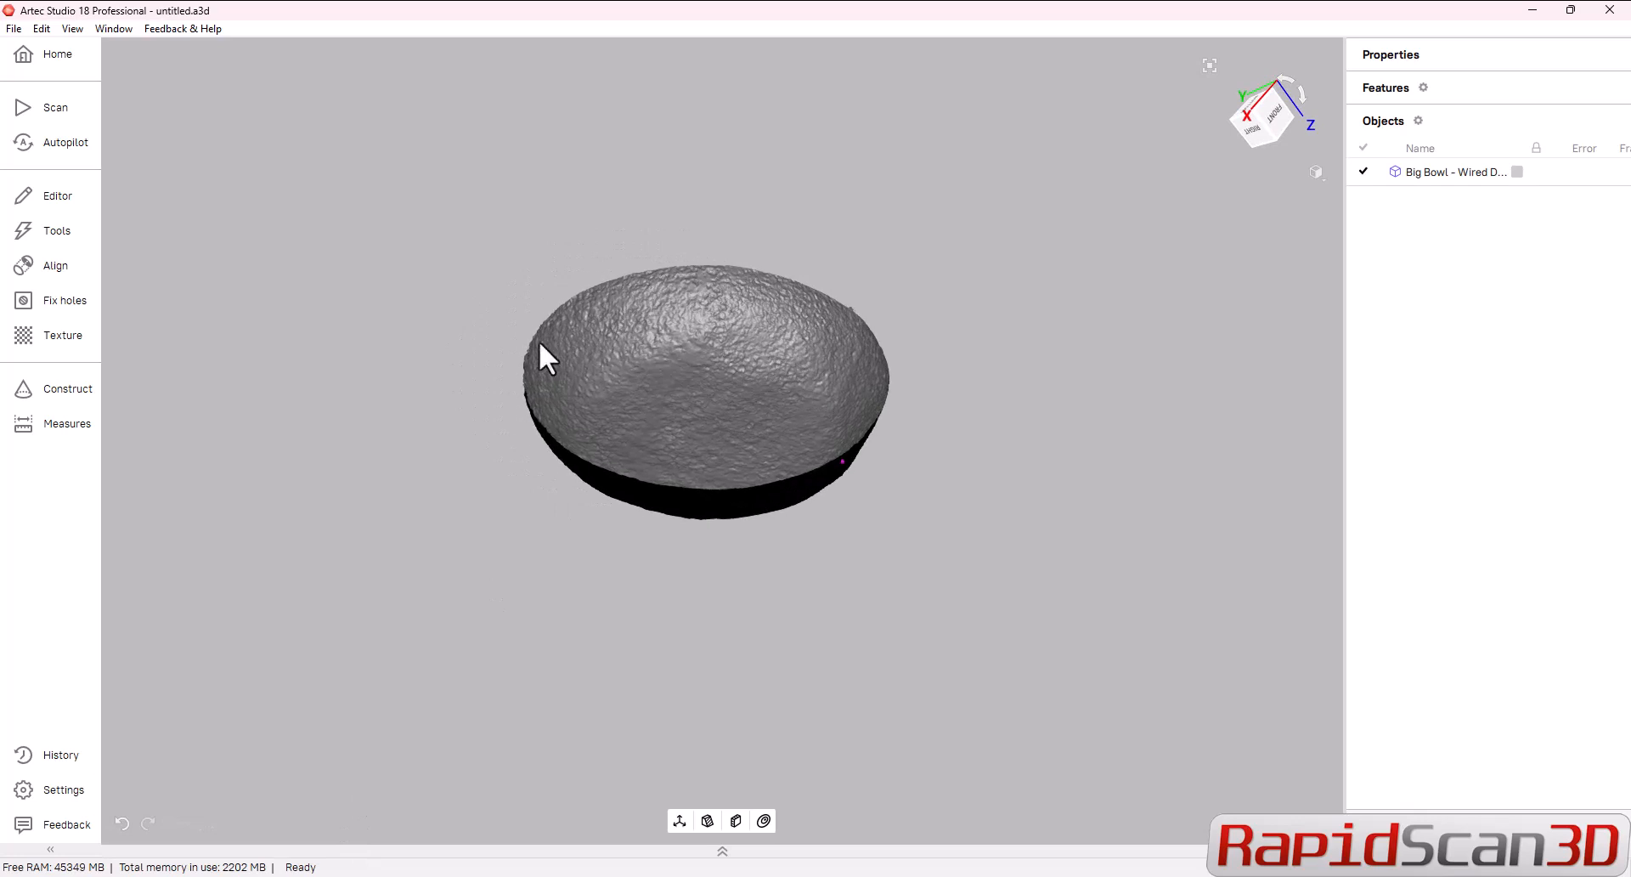
pyautogui.click(68, 231)
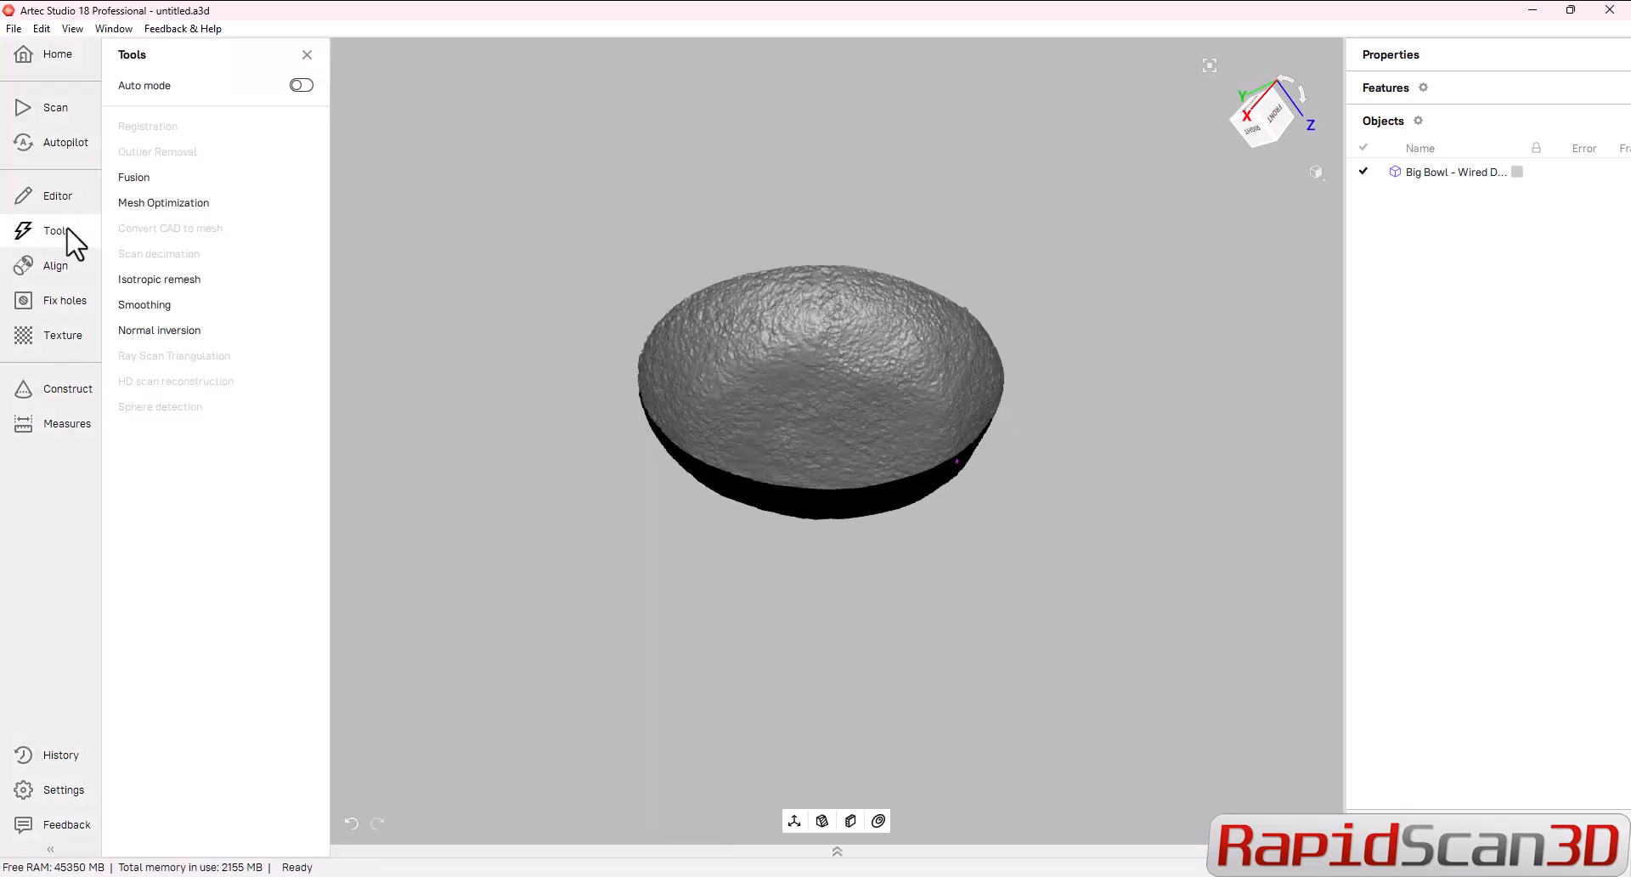
pyautogui.moveTo(145, 335)
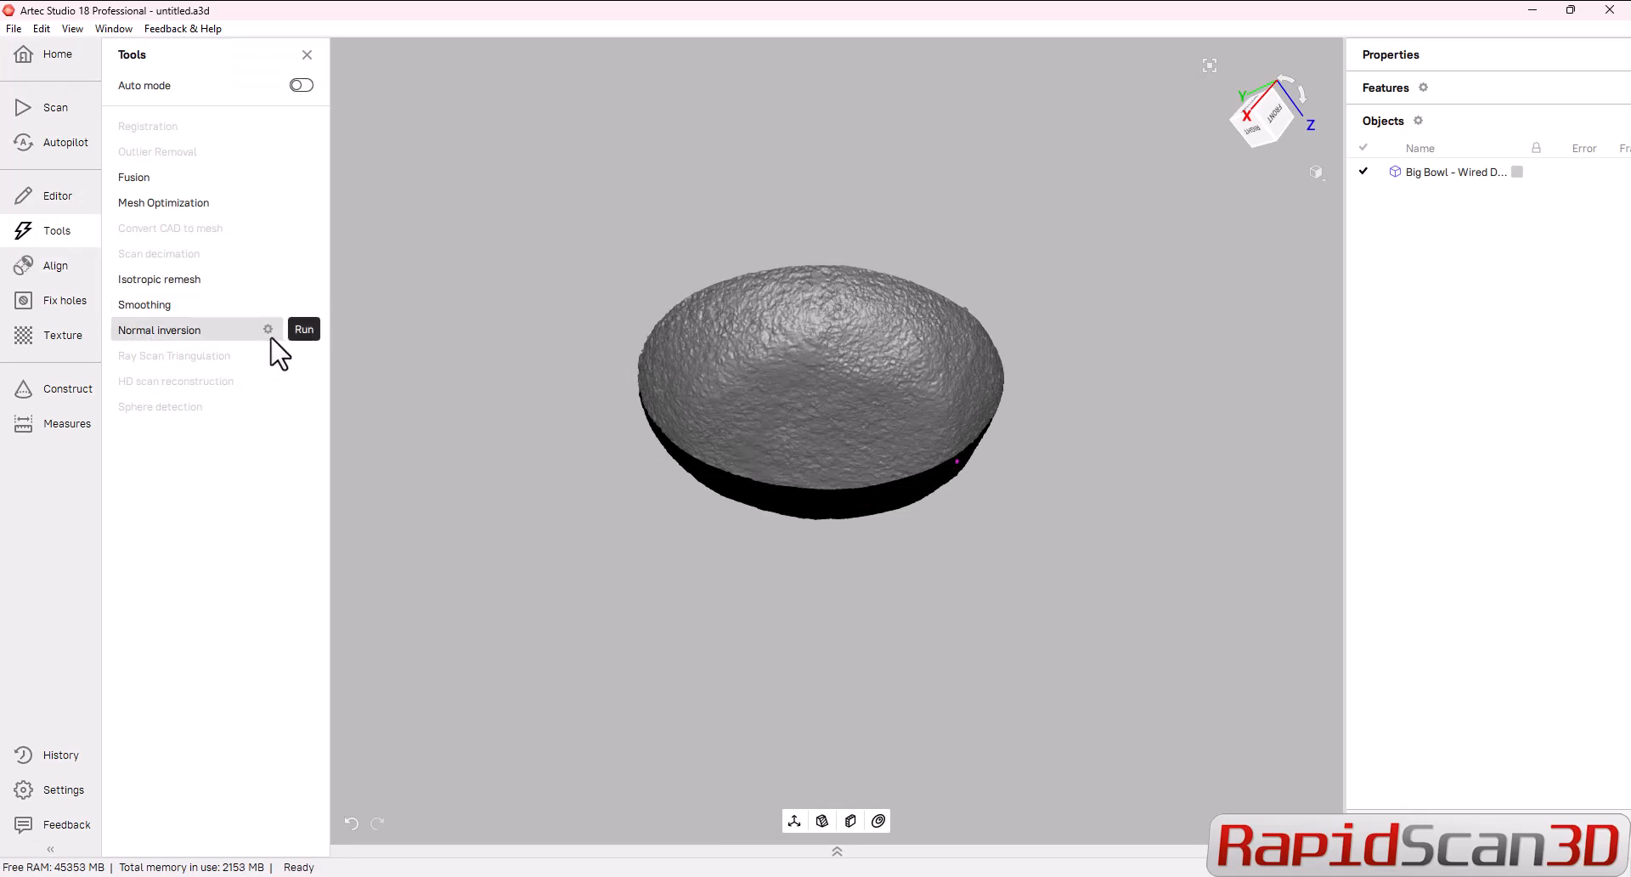
pyautogui.click(307, 333)
pyautogui.moveTo(827, 429); pyautogui.dragTo(827, 381)
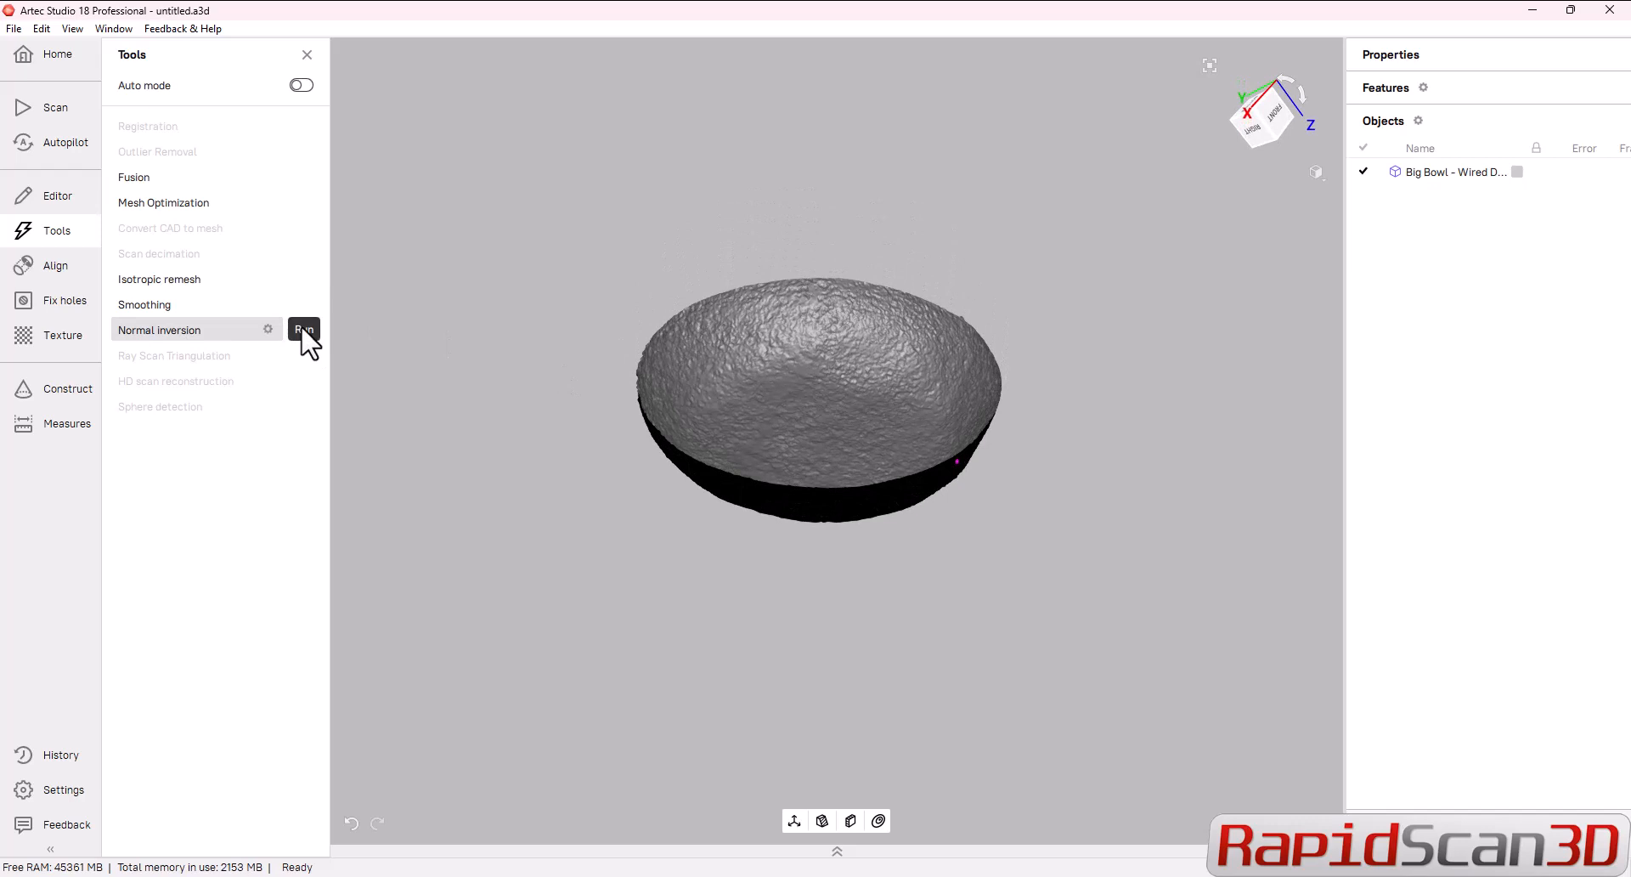
pyautogui.click(307, 332)
pyautogui.moveTo(845, 450); pyautogui.dragTo(790, 394)
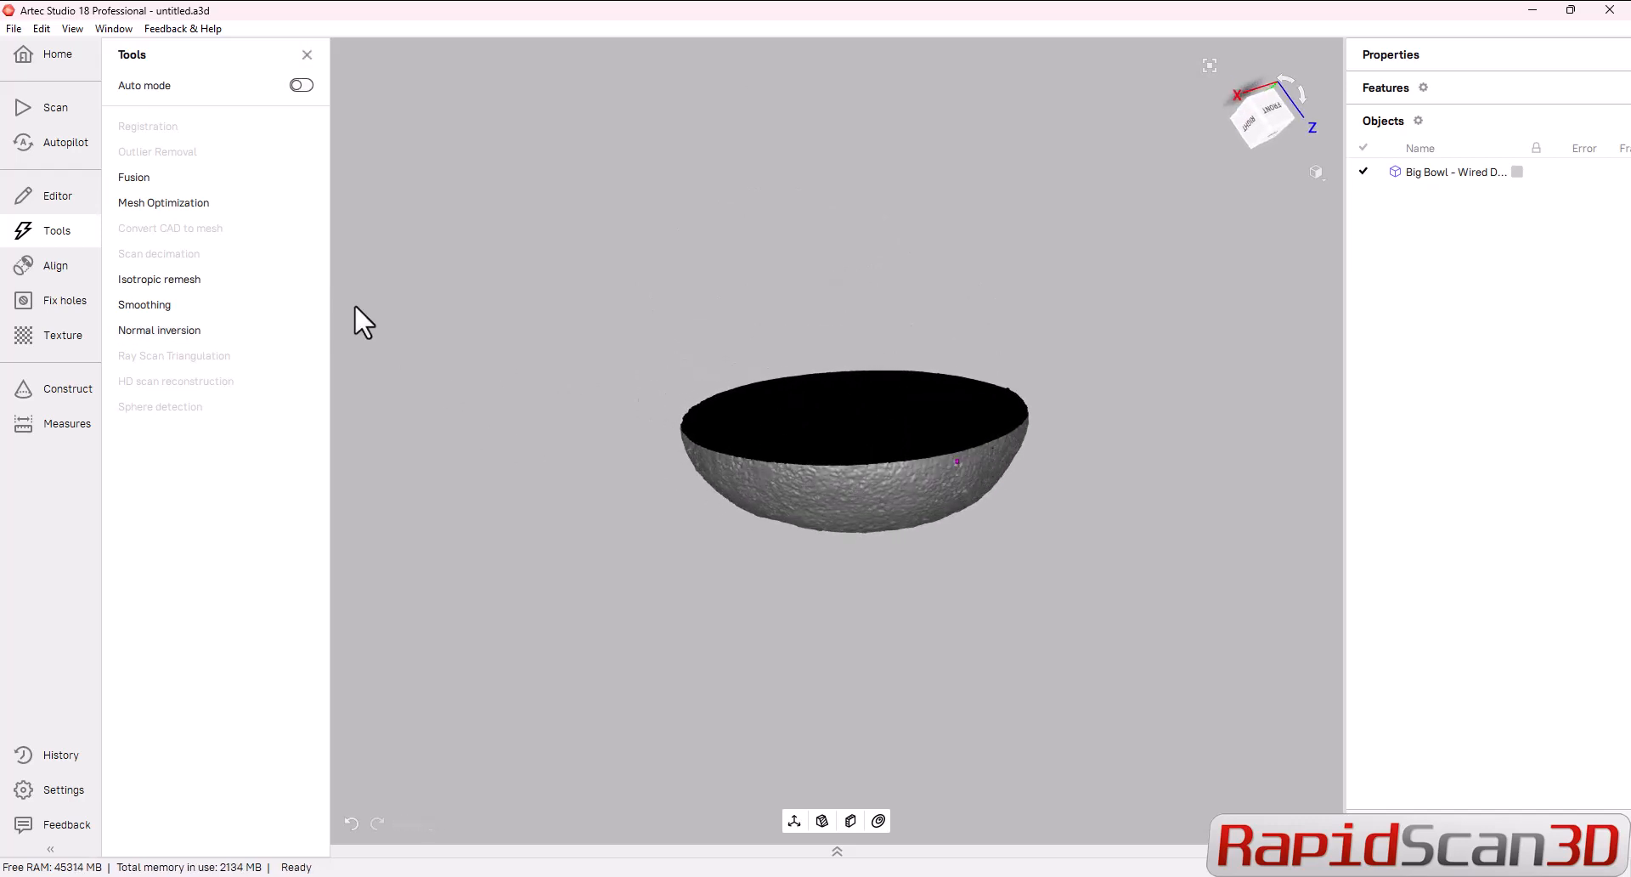
# Step: Fill the bowl's large rim opening with the Flat filling mode and apply the result
pyautogui.click(74, 304)
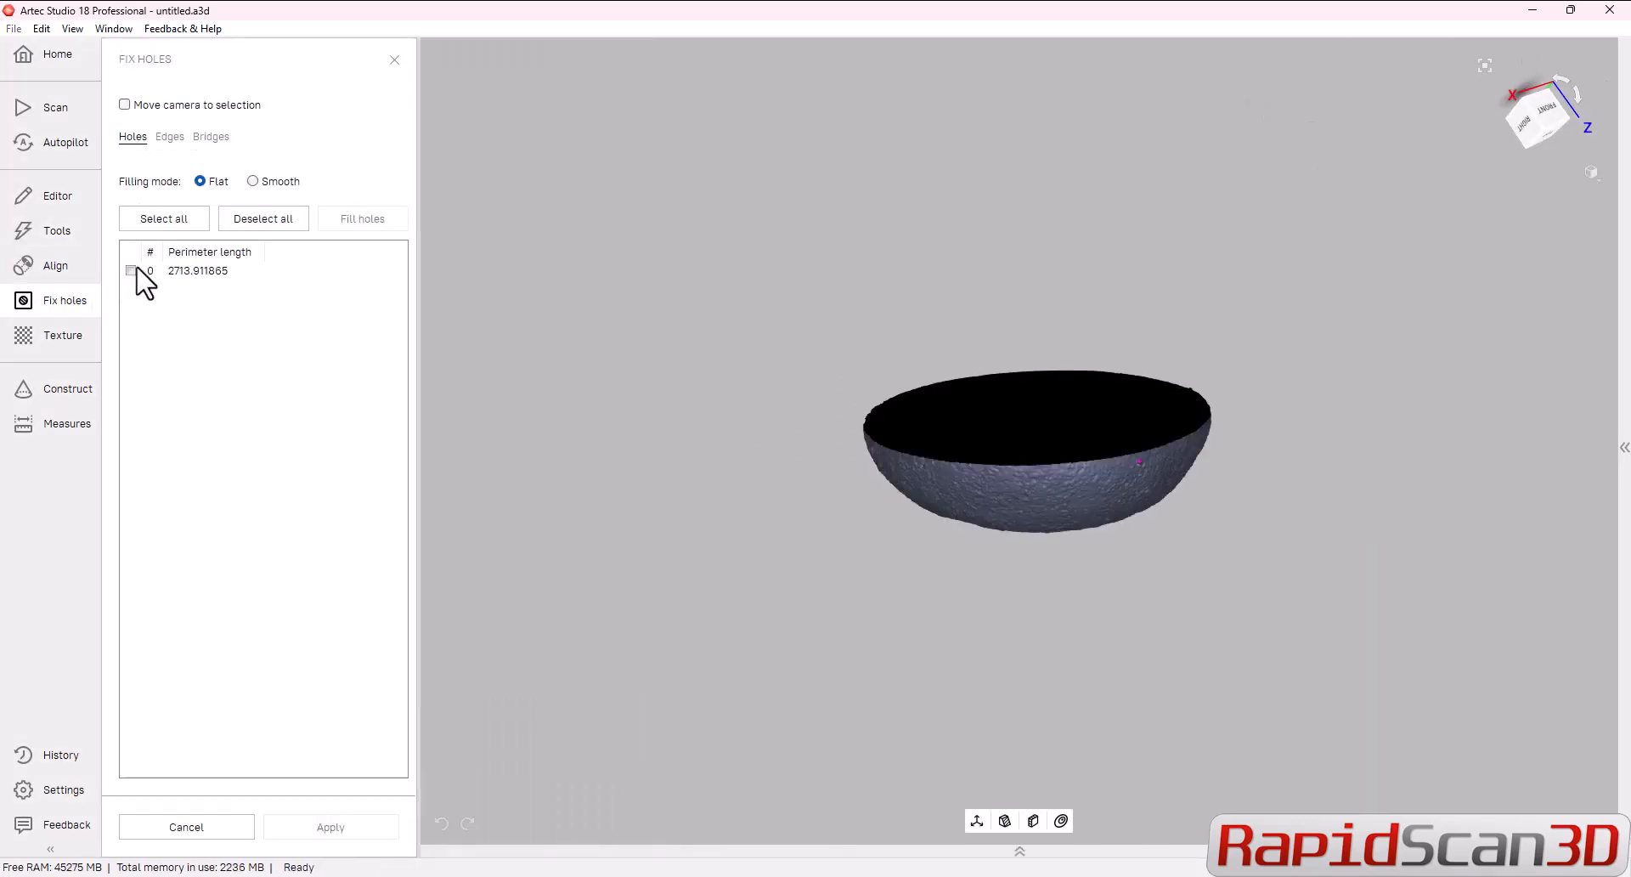
pyautogui.click(131, 270)
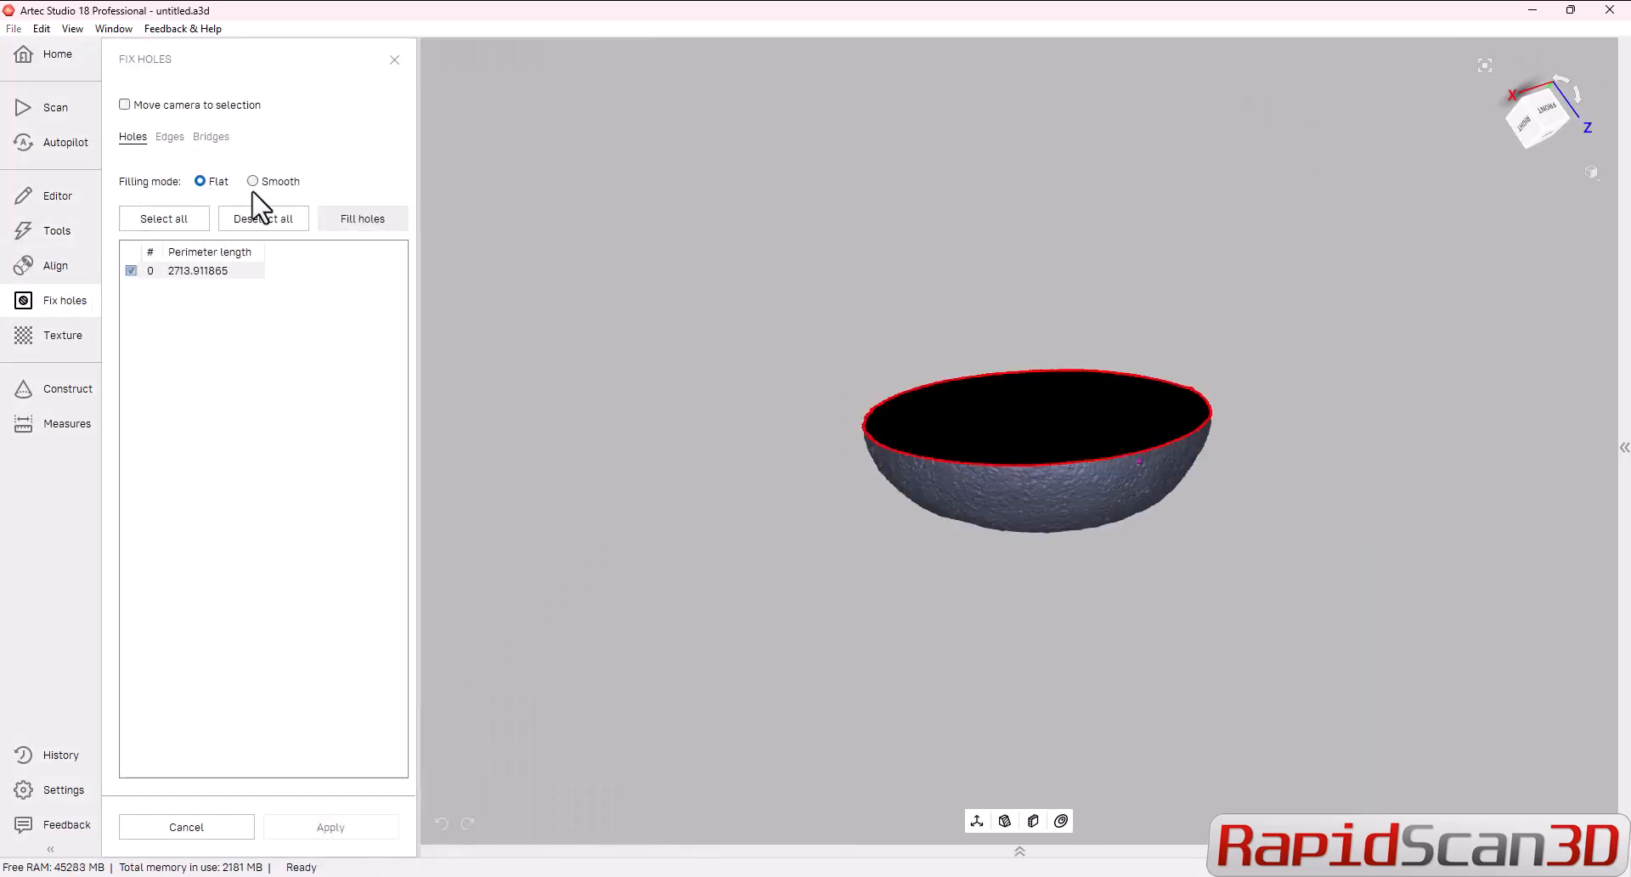
pyautogui.click(366, 221)
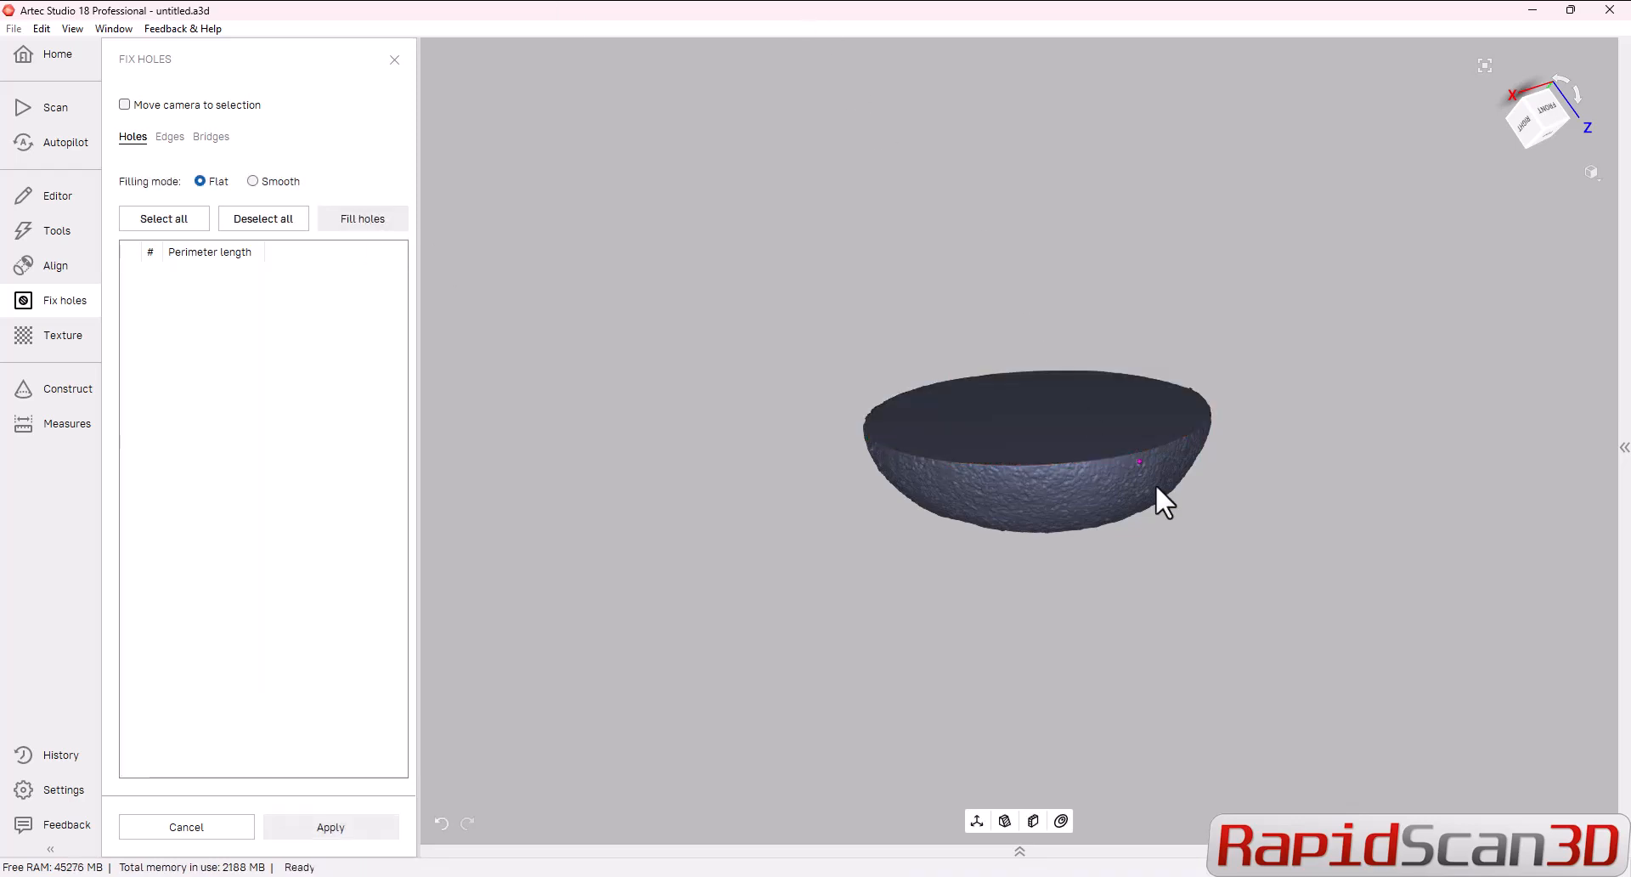
pyautogui.moveTo(1160, 486); pyautogui.dragTo(1240, 451)
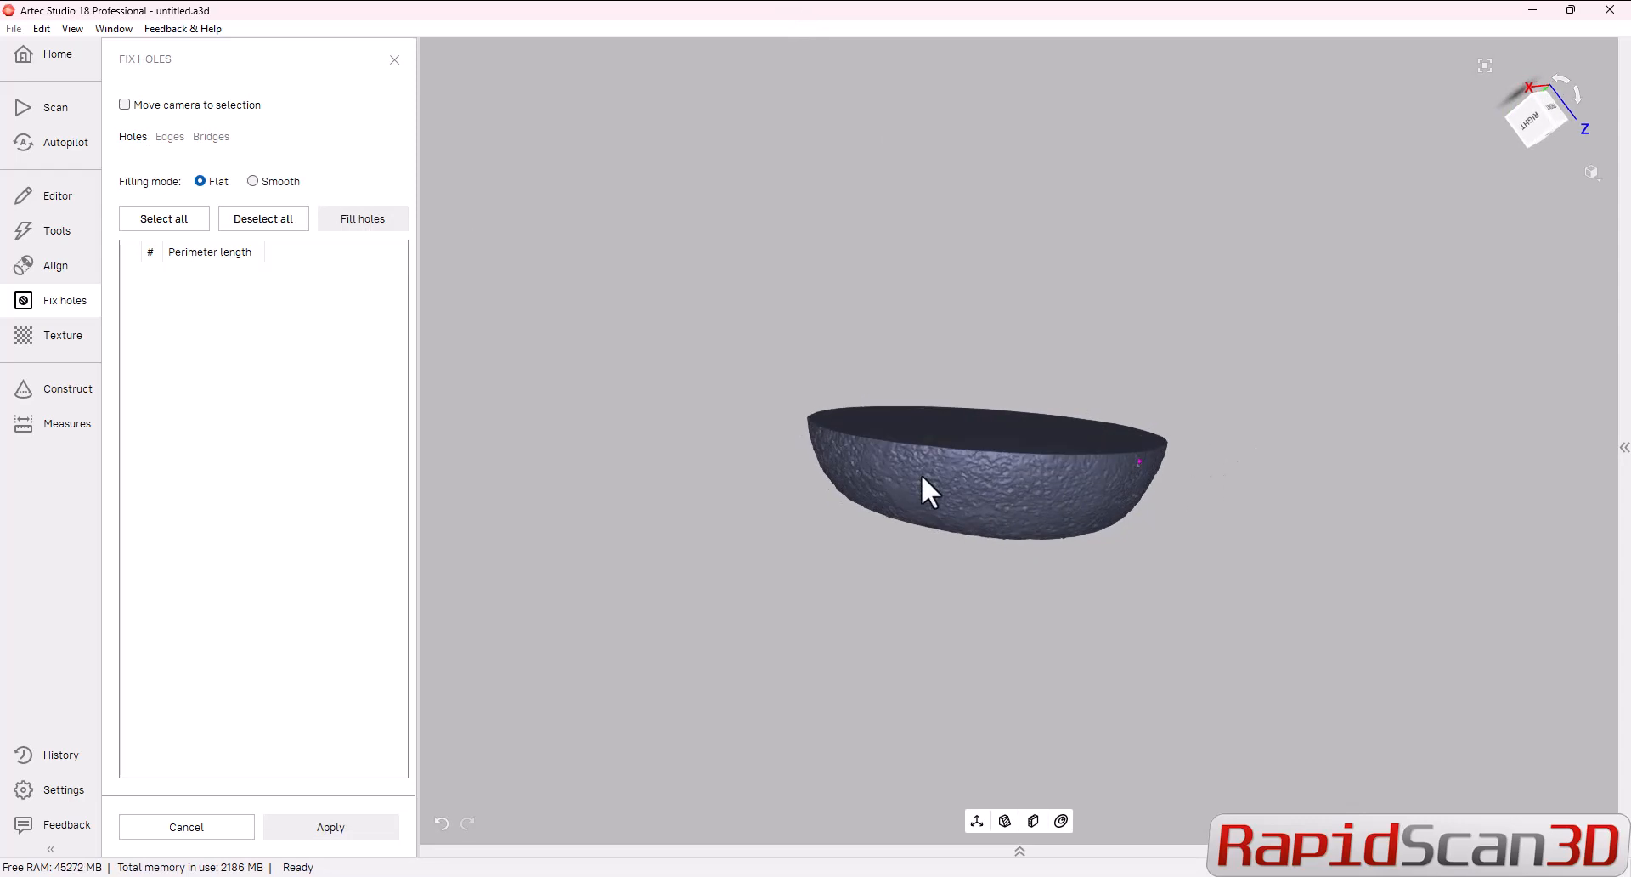
pyautogui.click(349, 829)
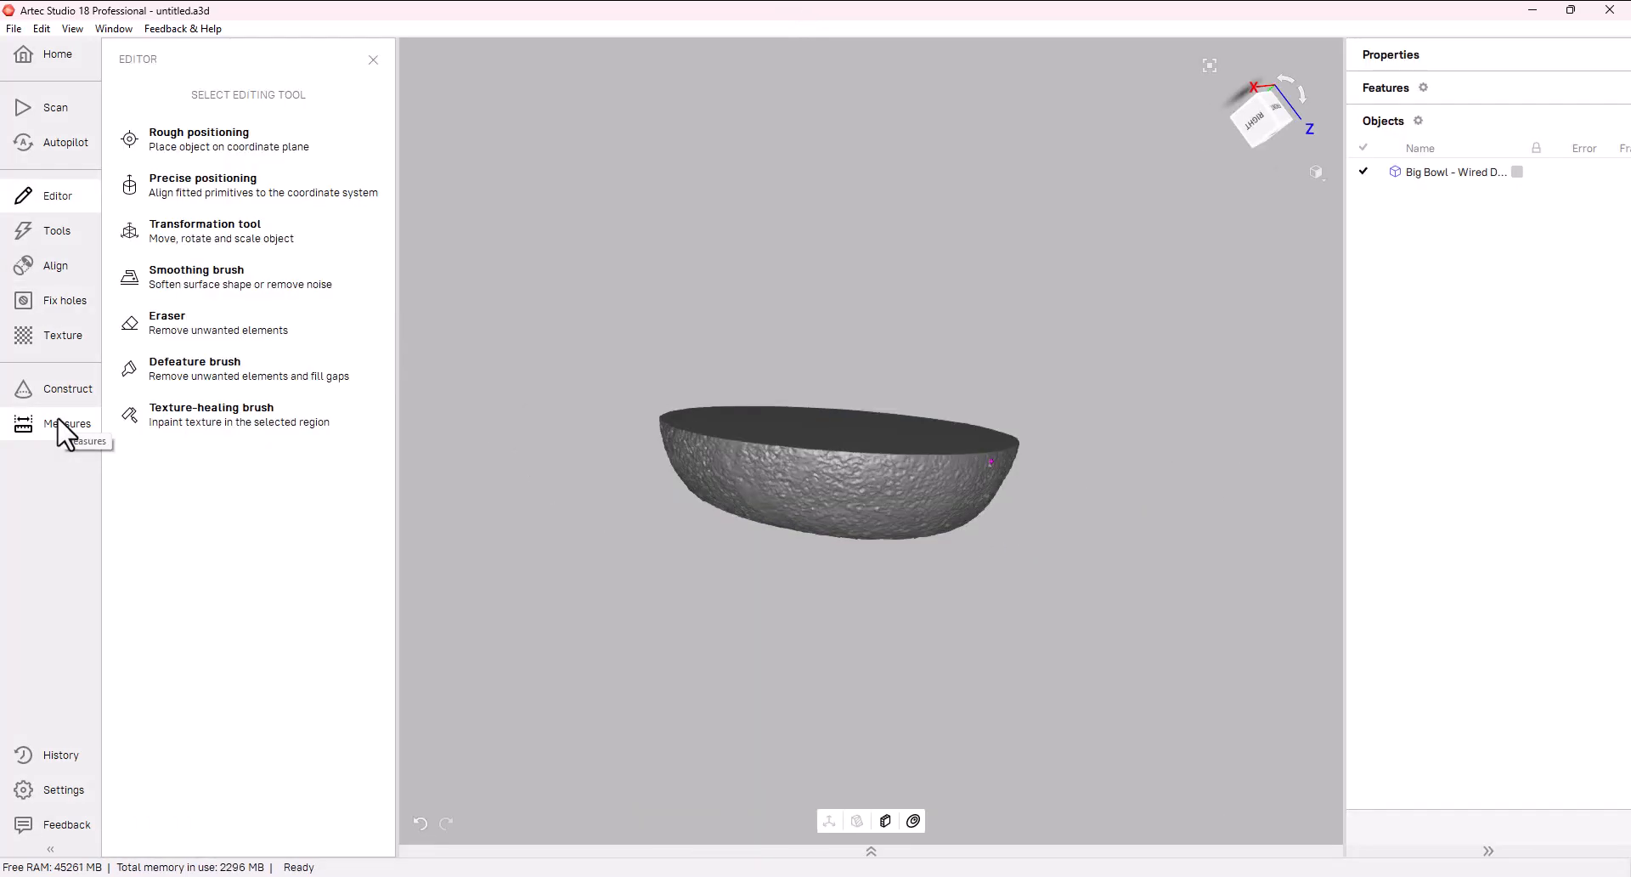
# Step: Start a Sections & volume measurement and define an unconstrained section plane through three points spaced around the bowl's flat top rim
pyautogui.click(57, 421)
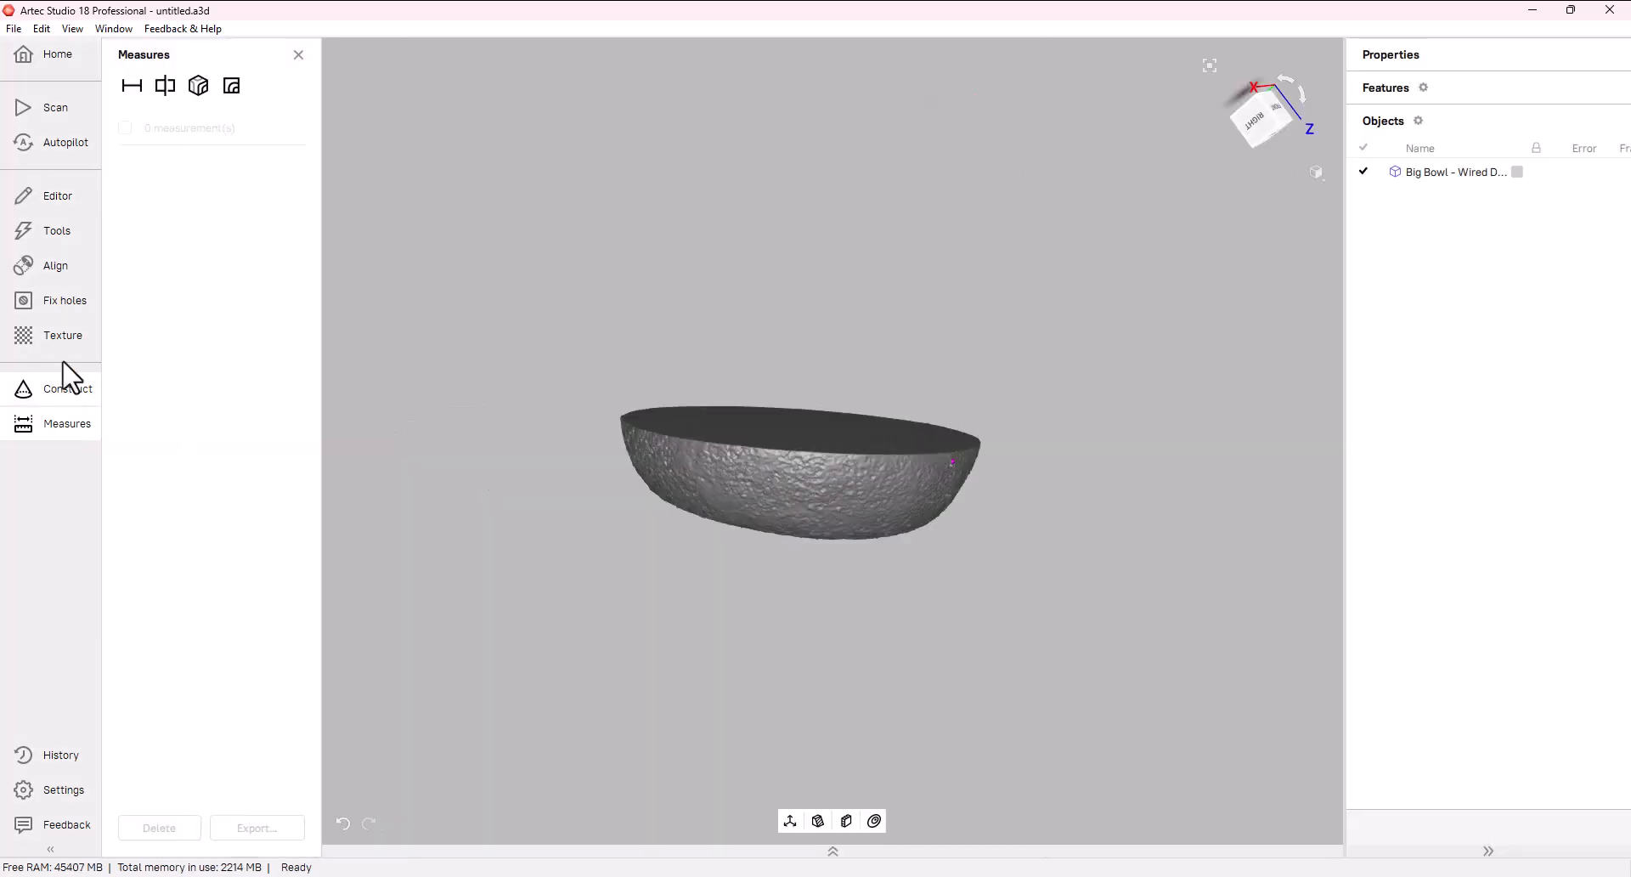
pyautogui.click(165, 85)
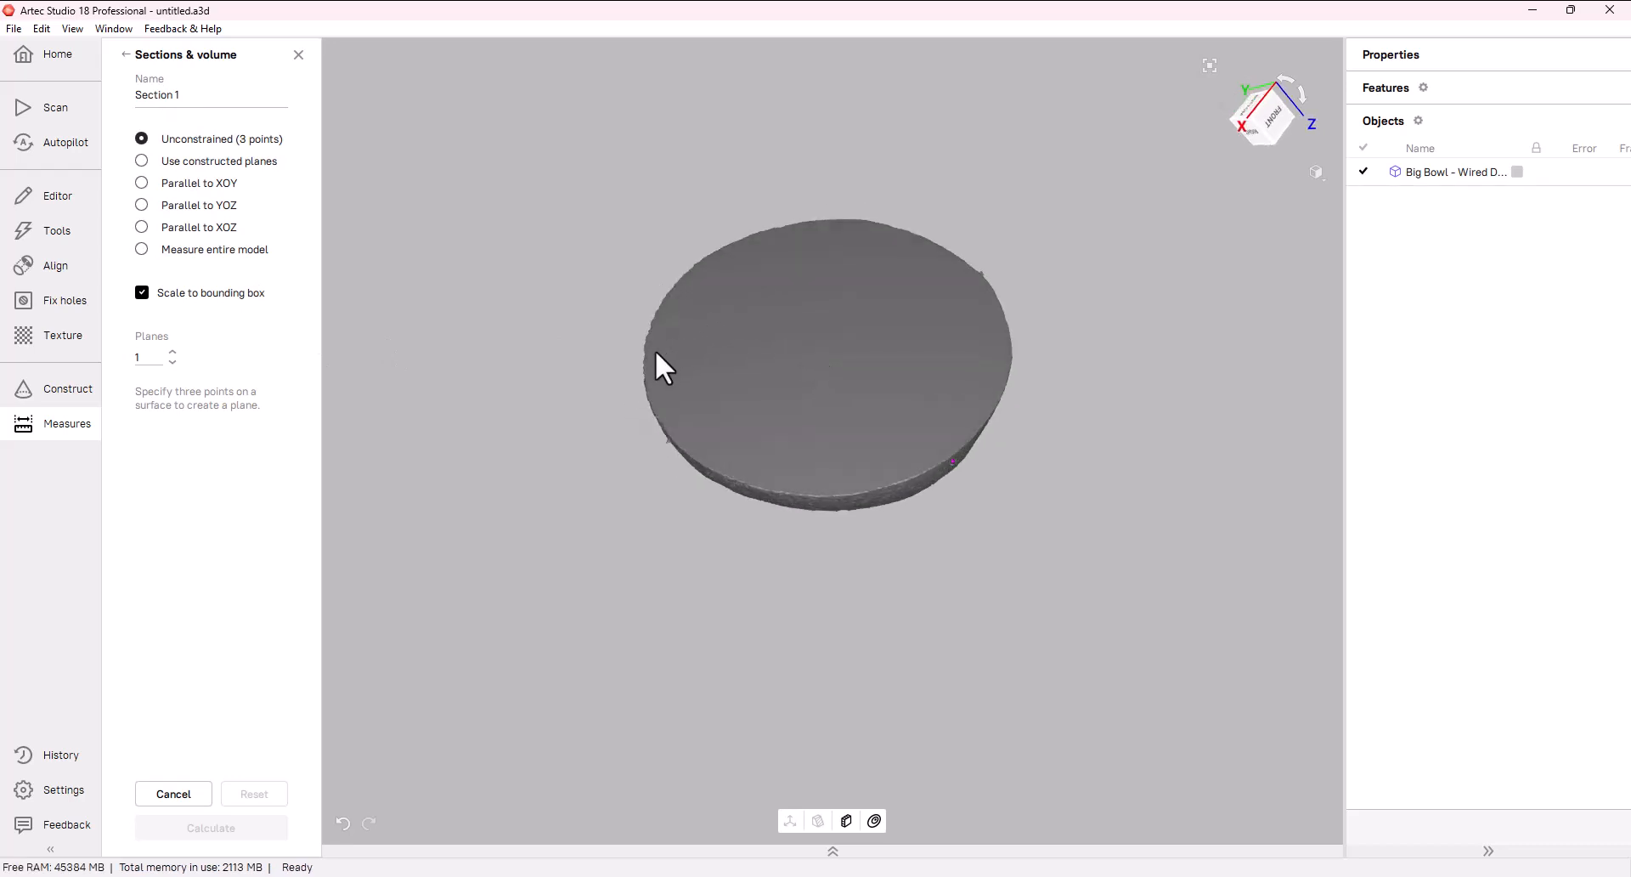
pyautogui.click(981, 400)
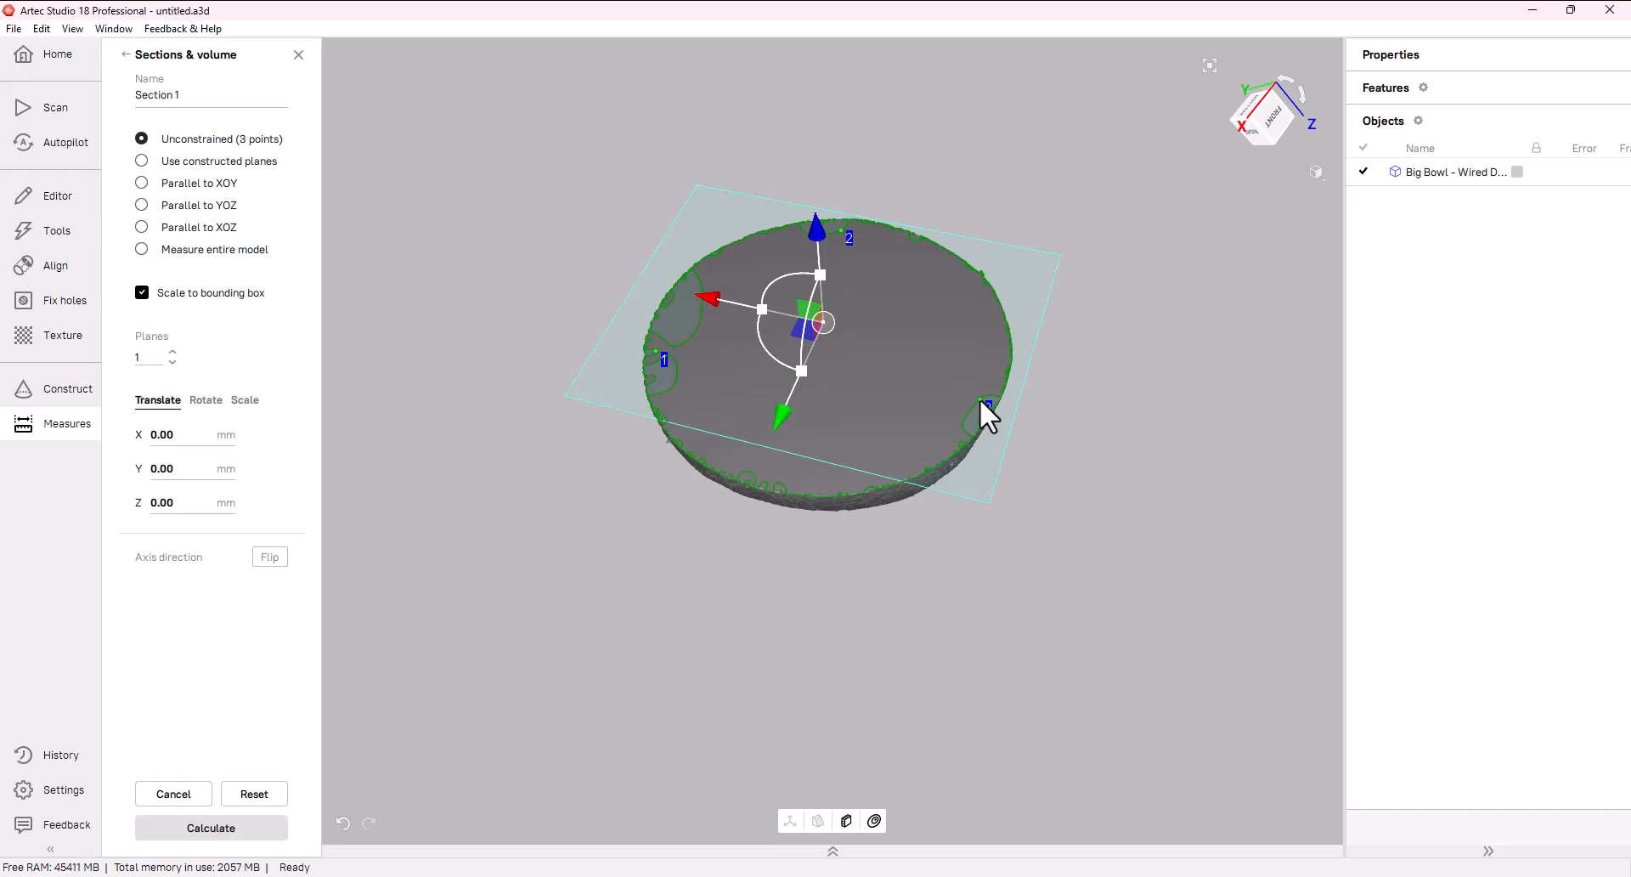
# Step: Scale the section plane to 3 in both X and Y
pyautogui.click(245, 401)
pyautogui.click(161, 434)
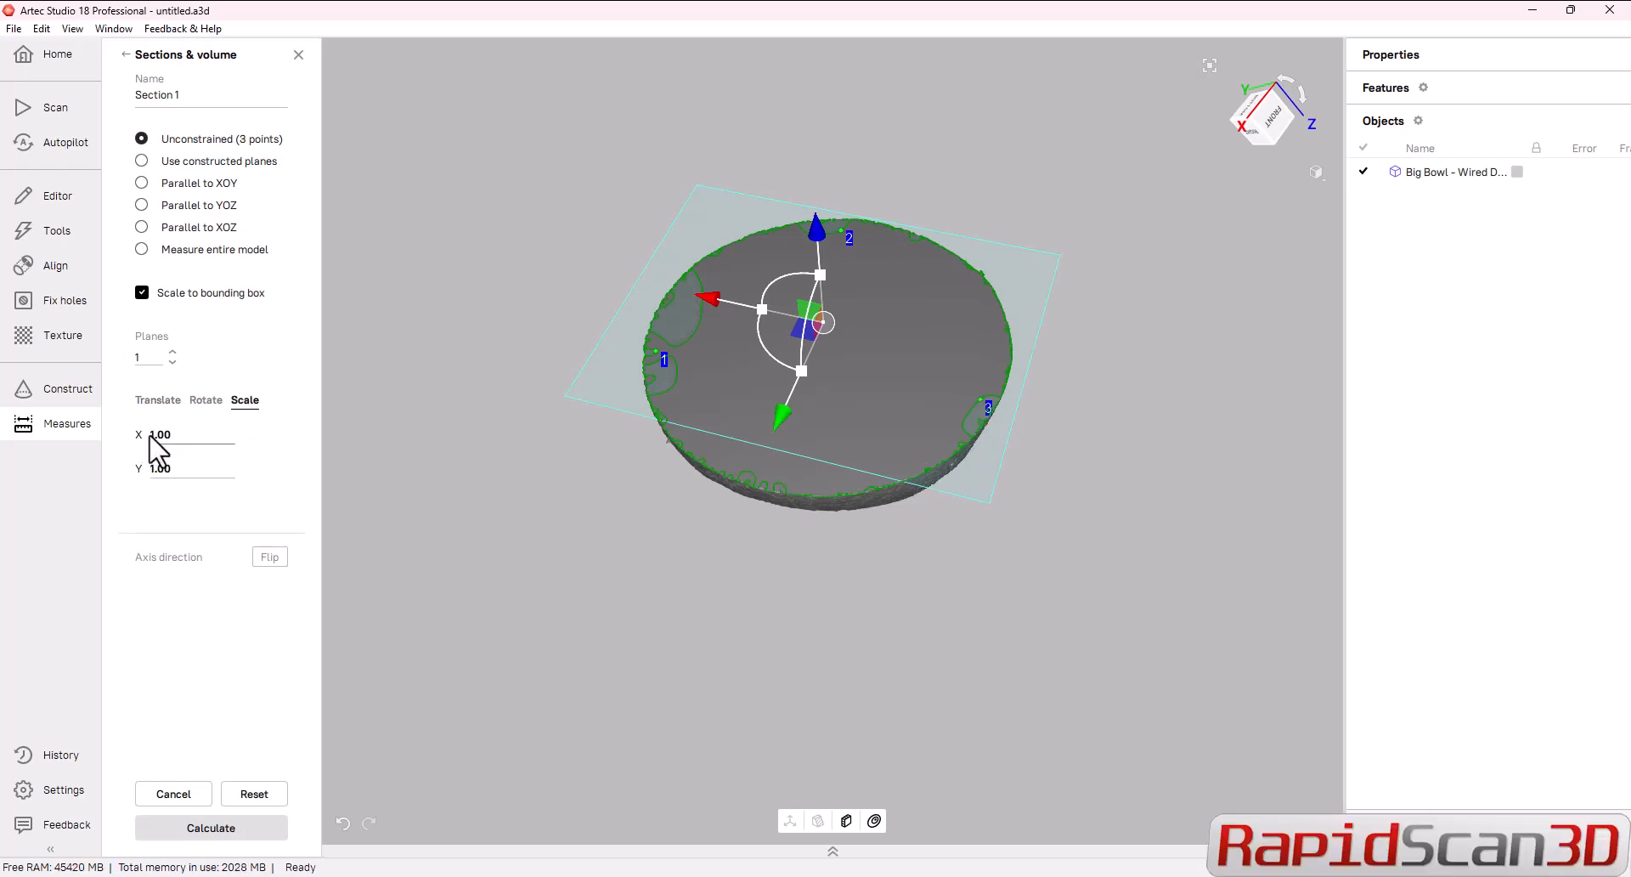
pyautogui.moveTo(140, 434); pyautogui.dragTo(144, 469)
pyautogui.write('33')
pyautogui.press('Return')
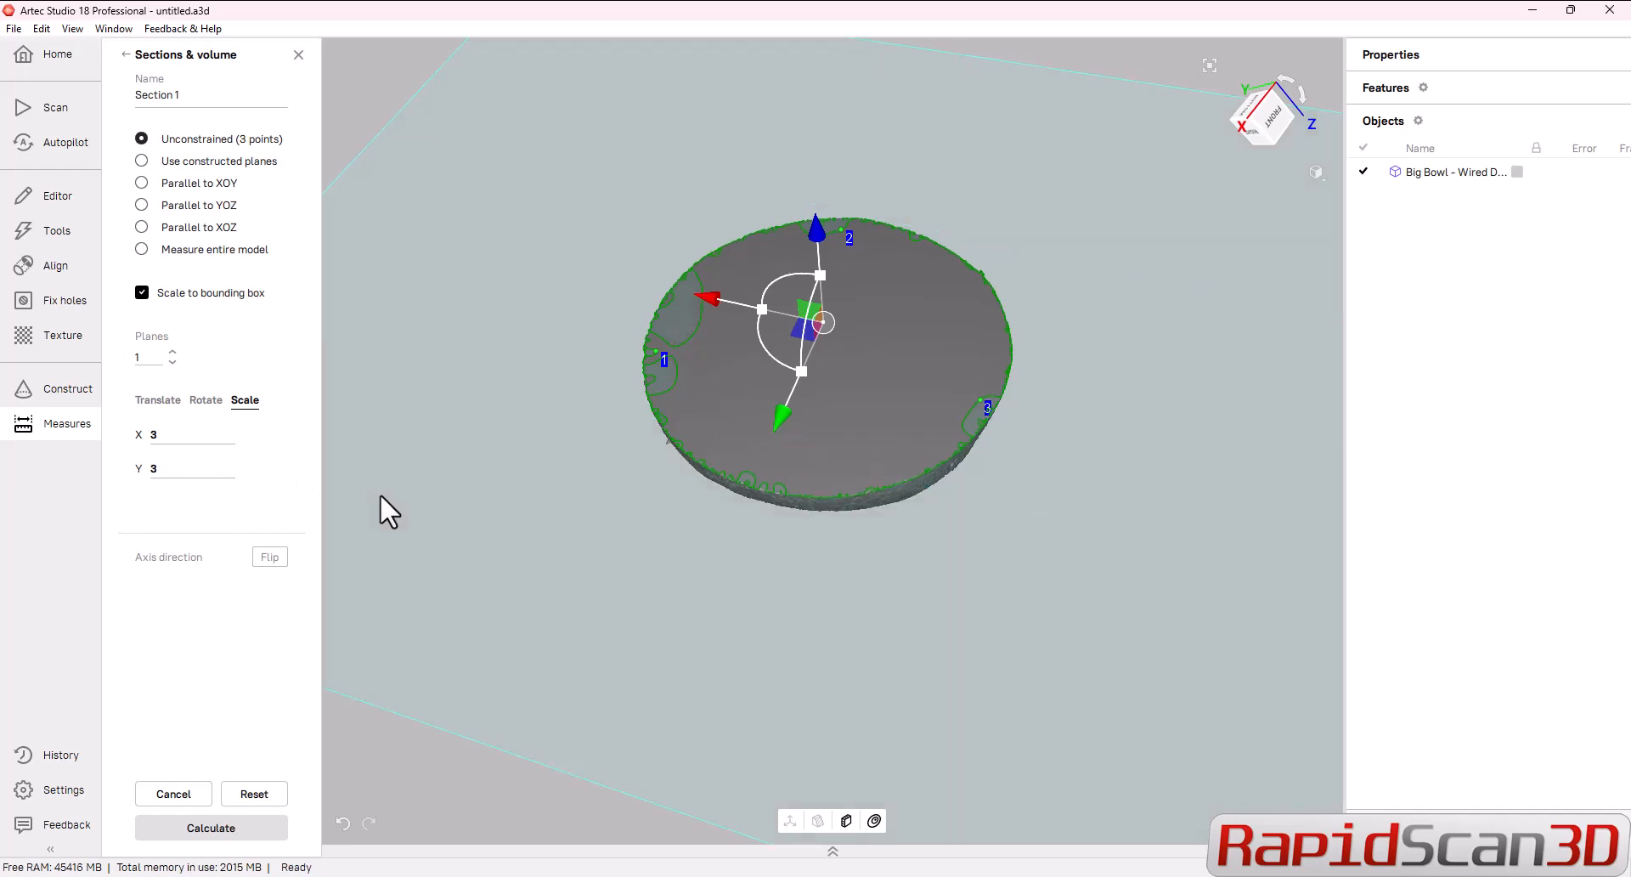
# Step: Move the section plane along its blue axis until it lies completely below the bowl, and calculate the bowl's volume and surface area
pyautogui.moveTo(915, 477); pyautogui.dragTo(948, 413)
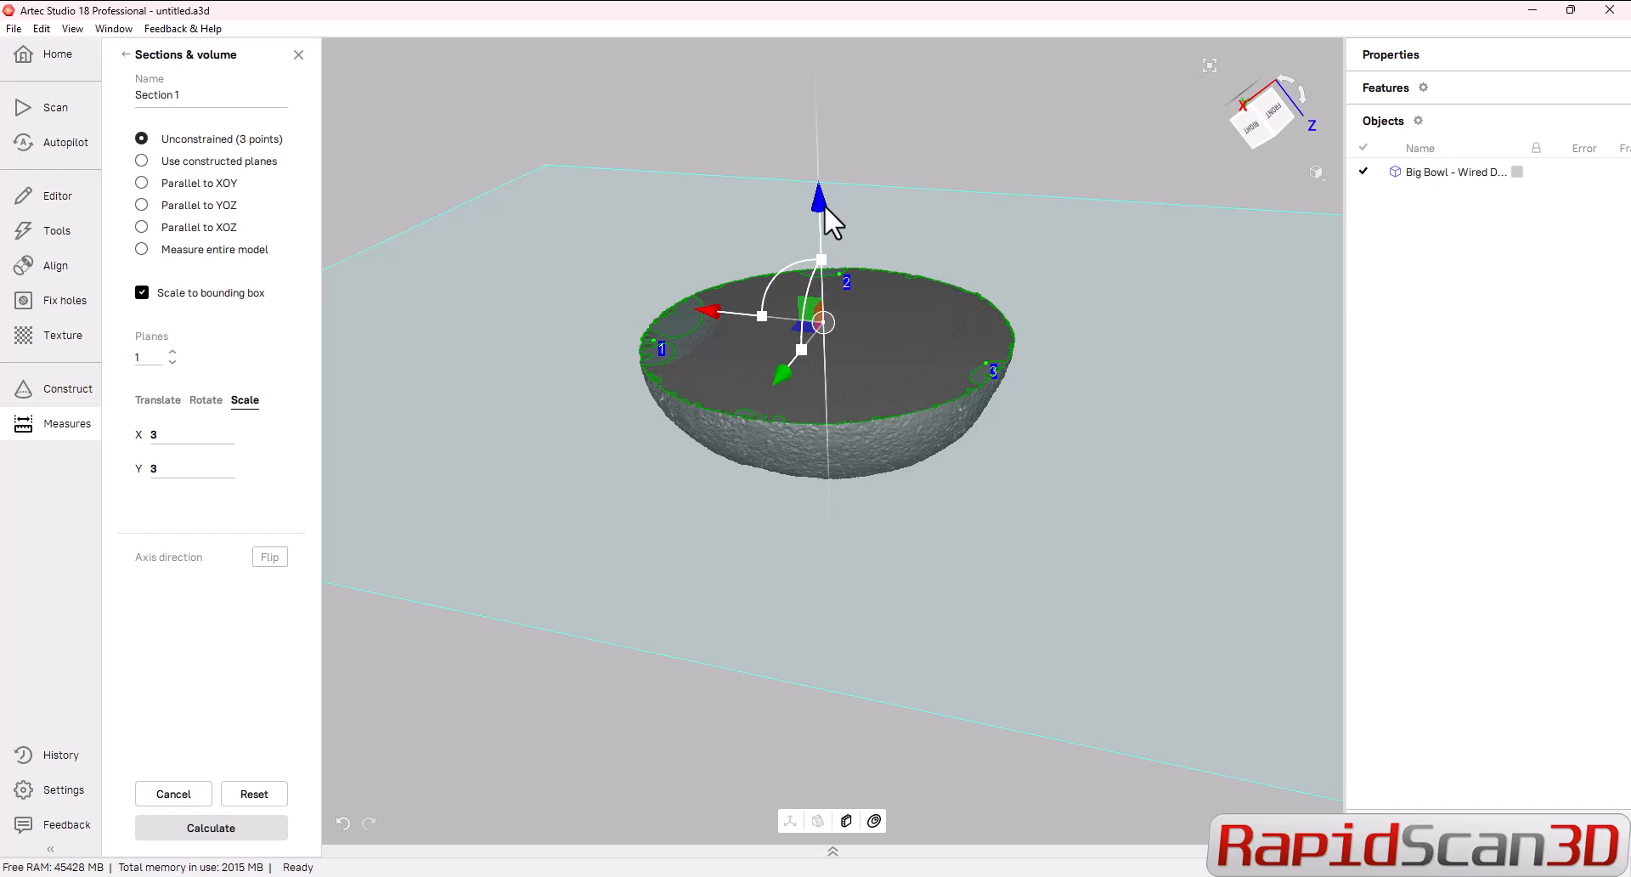
pyautogui.moveTo(824, 206); pyautogui.dragTo(817, 398)
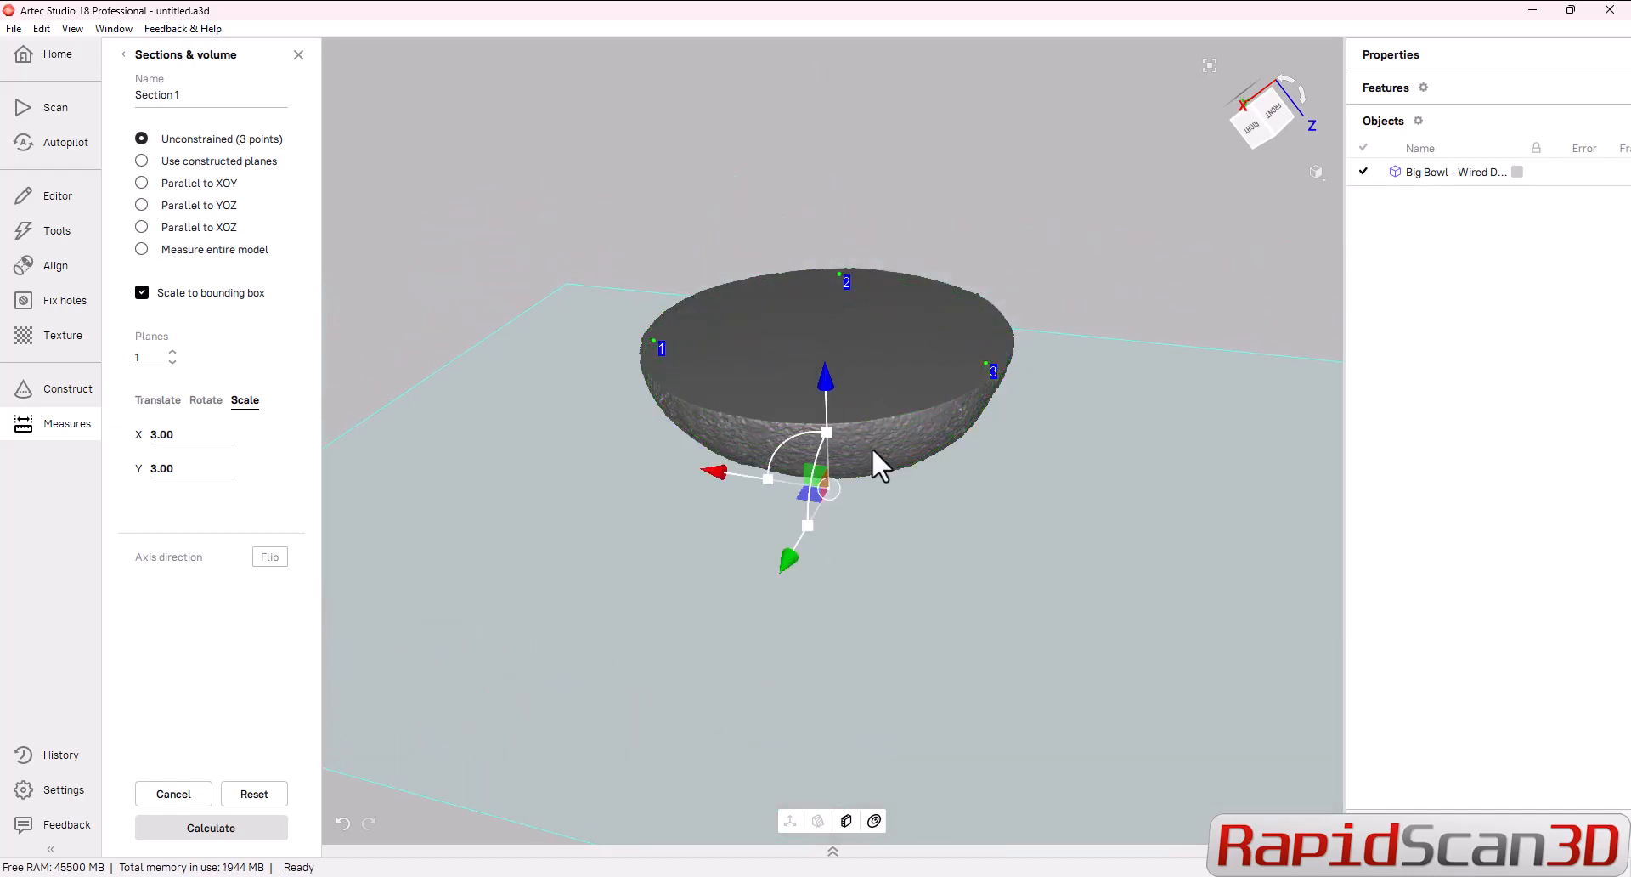
pyautogui.moveTo(872, 447); pyautogui.dragTo(942, 430)
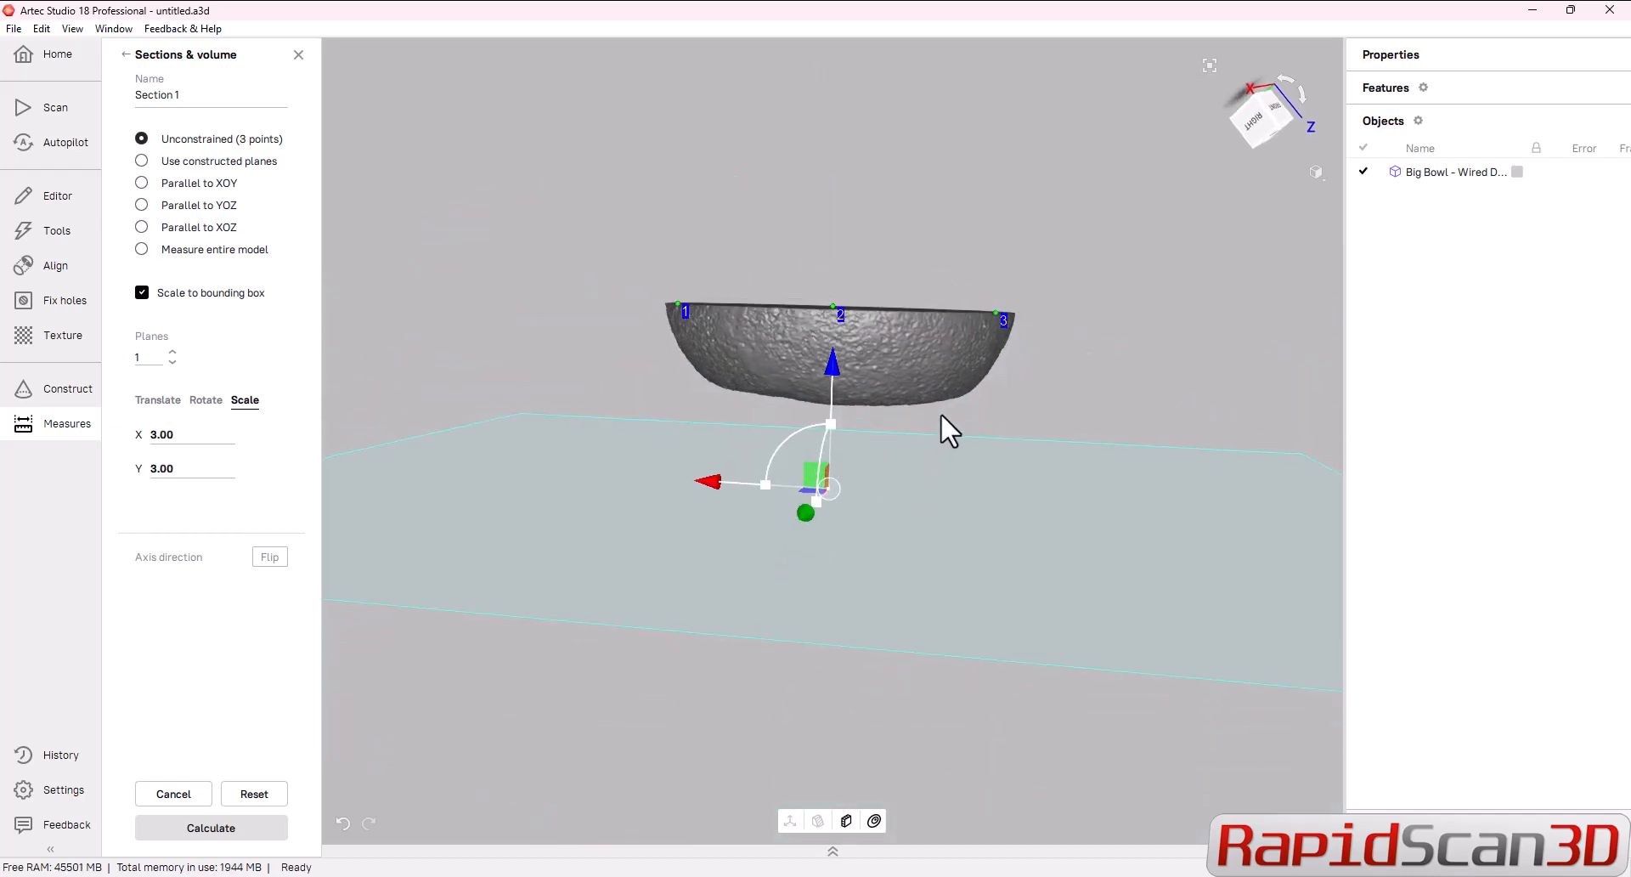
pyautogui.click(198, 829)
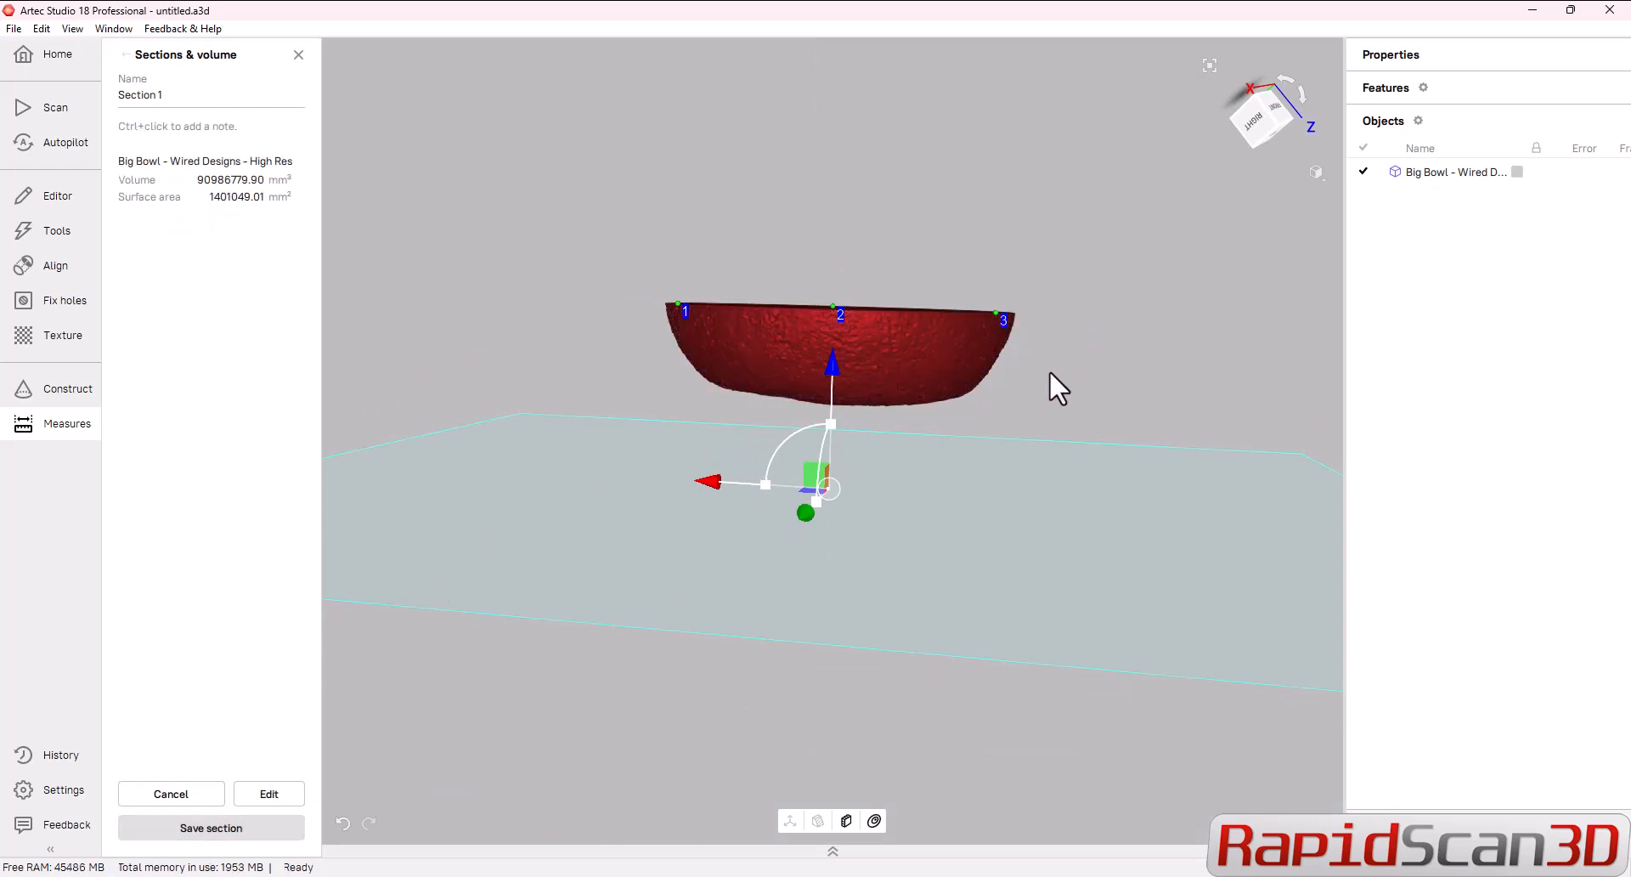
pyautogui.moveTo(879, 219); pyautogui.dragTo(845, 357)
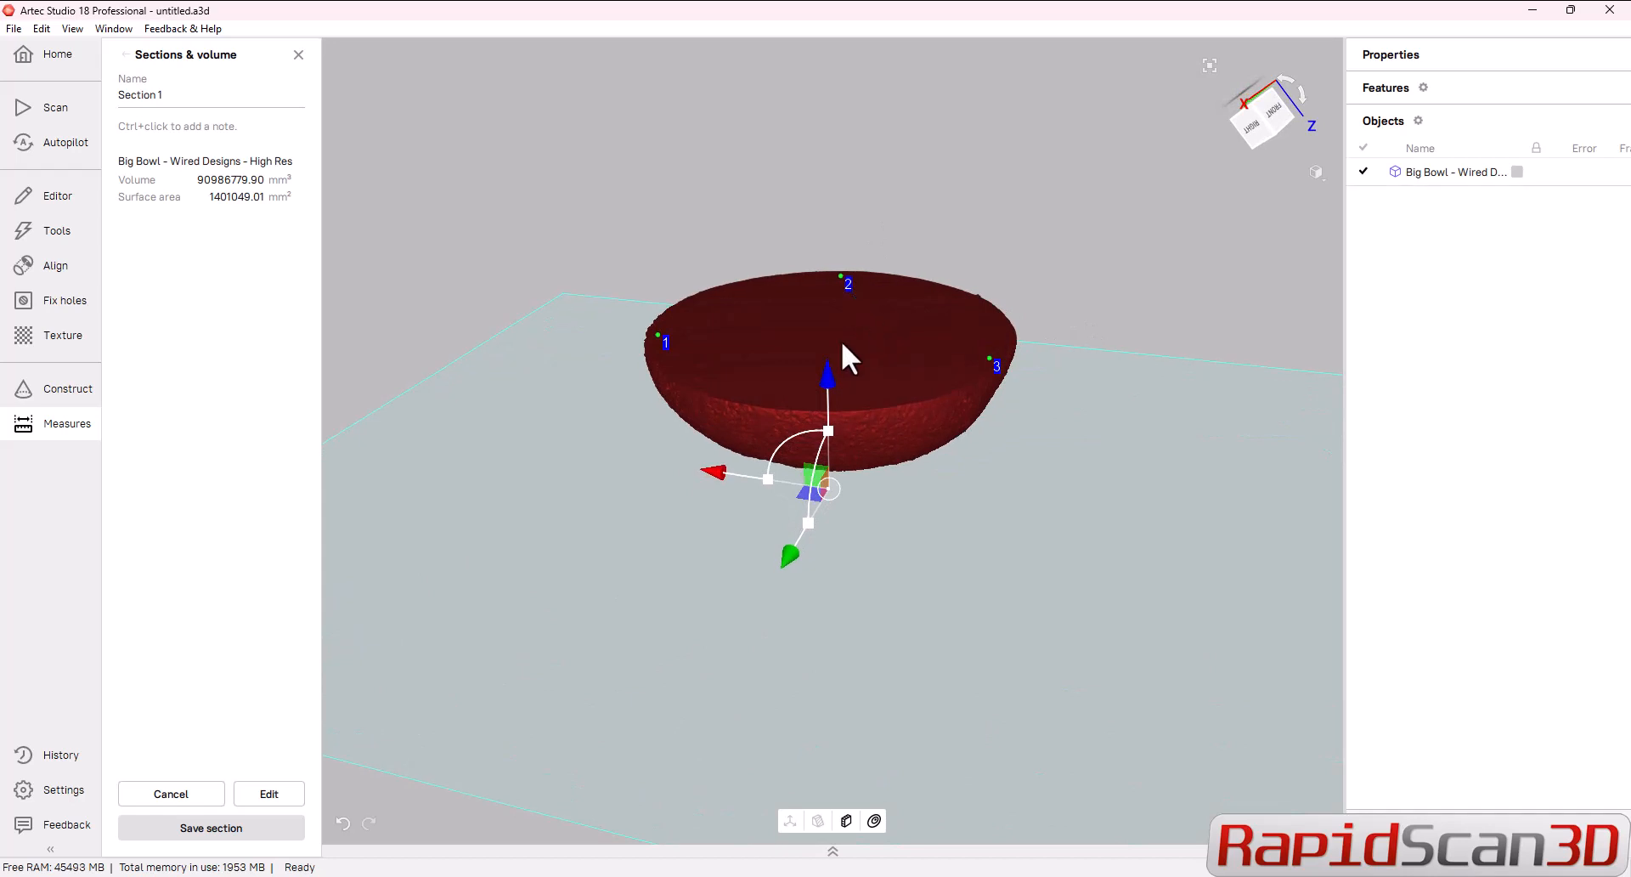